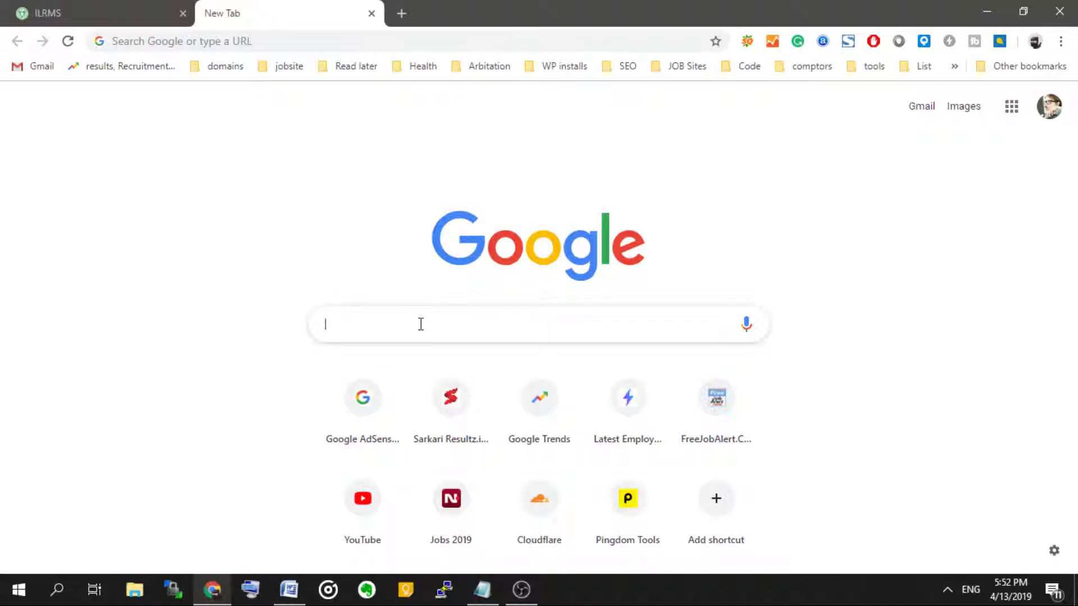
Step: Search Google for "telangana land records"
type("t")
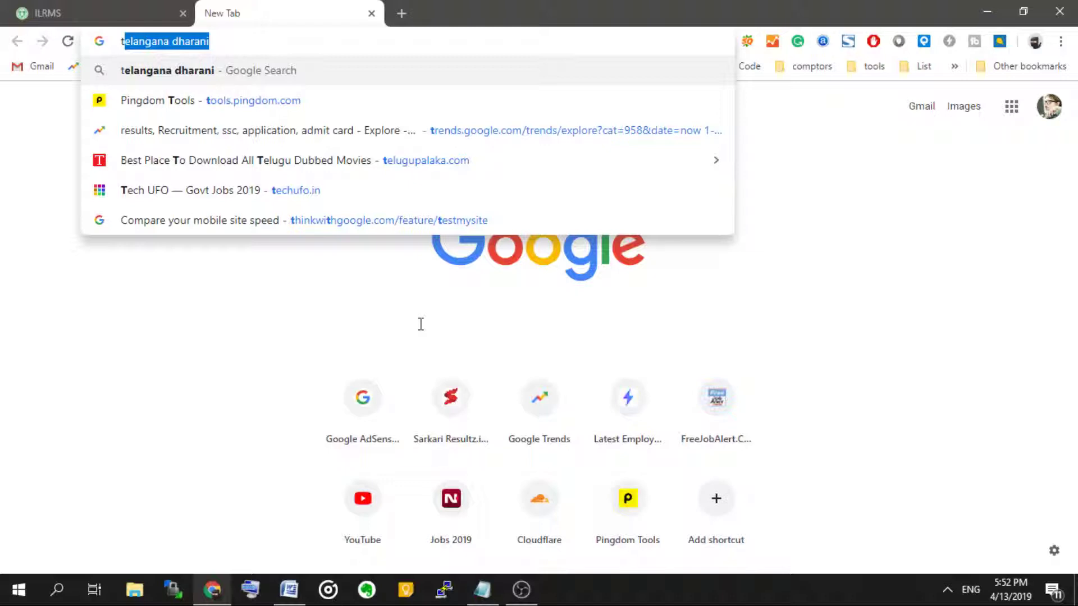
key("Right")
key("BackSpace")
key("BackSpace")
key("BackSpace")
key("BackSpace")
key("BackSpace")
key("BackSpace")
key("BackSpace")
key("BackSpace")
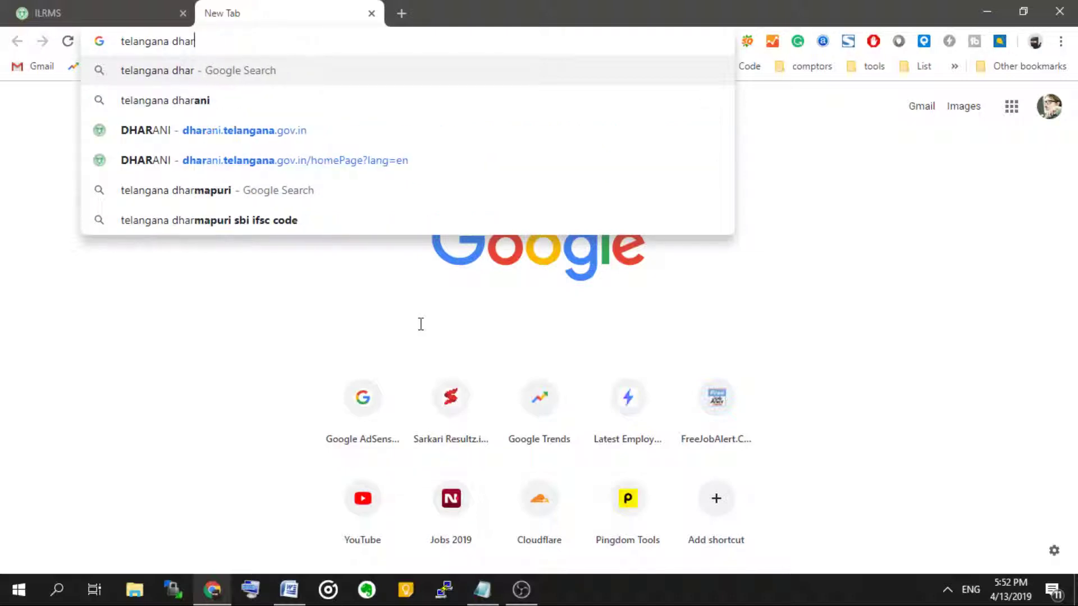
type("land record")
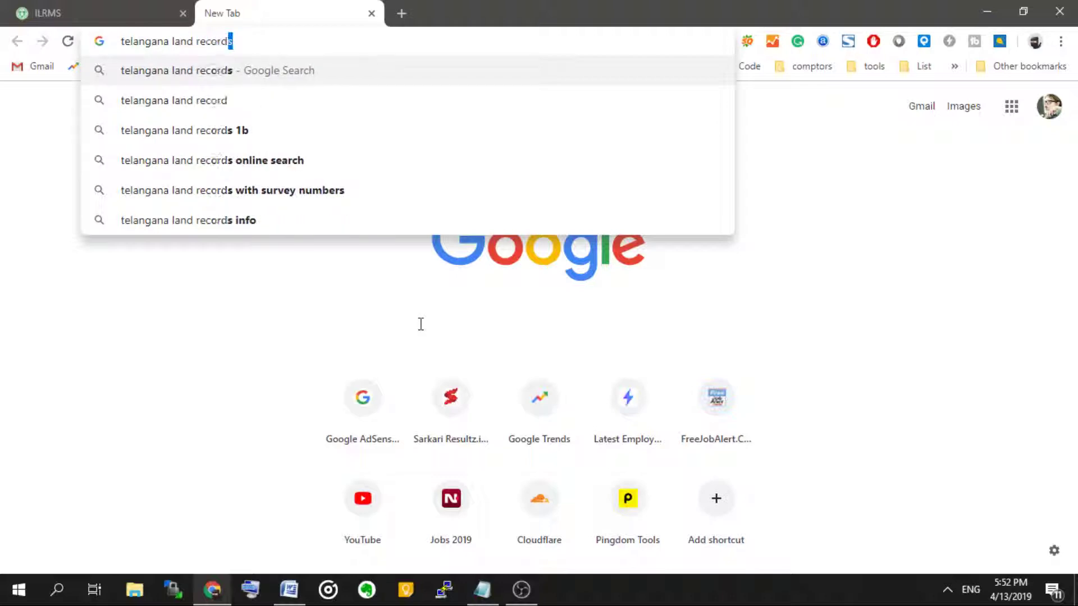
key("Return")
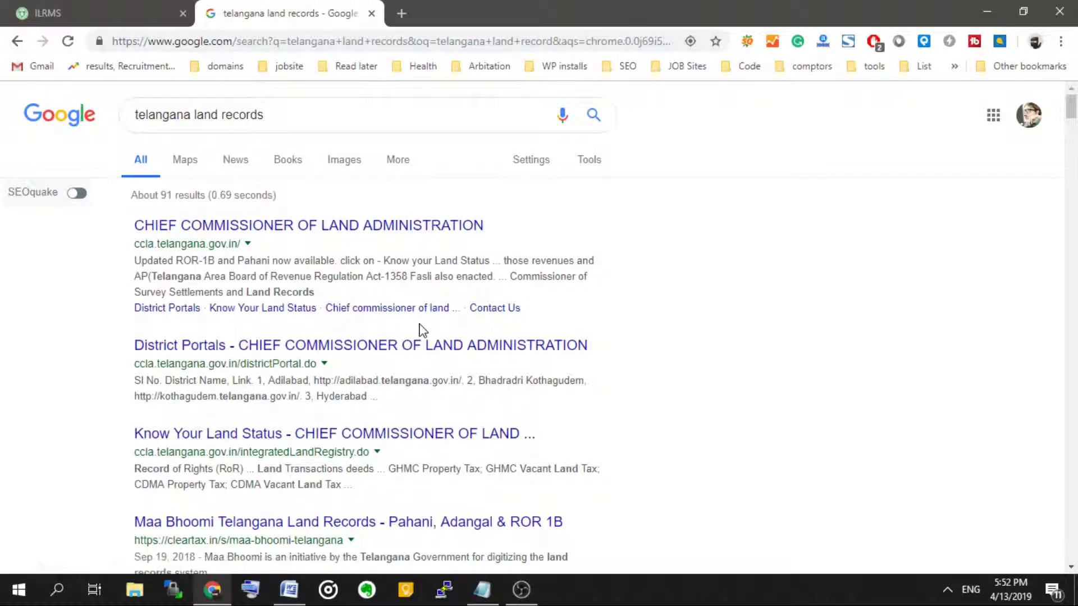
Step: Open the Chief Commissioner of Land Administration result in a new tab and go to its Know Your Land Status page
right_click(414, 227)
left_click(441, 239)
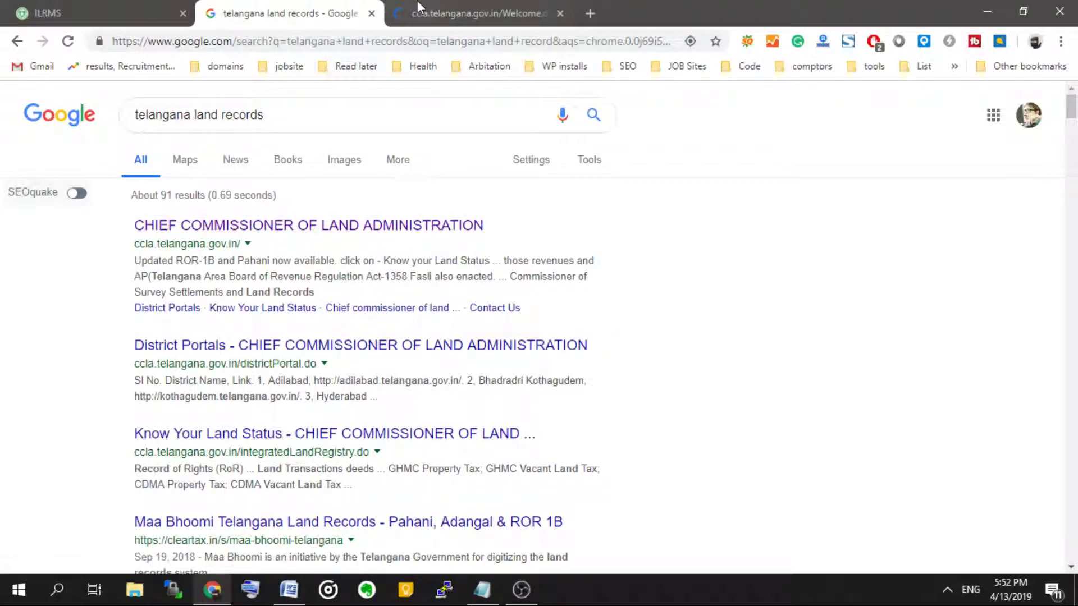
left_click(418, 8)
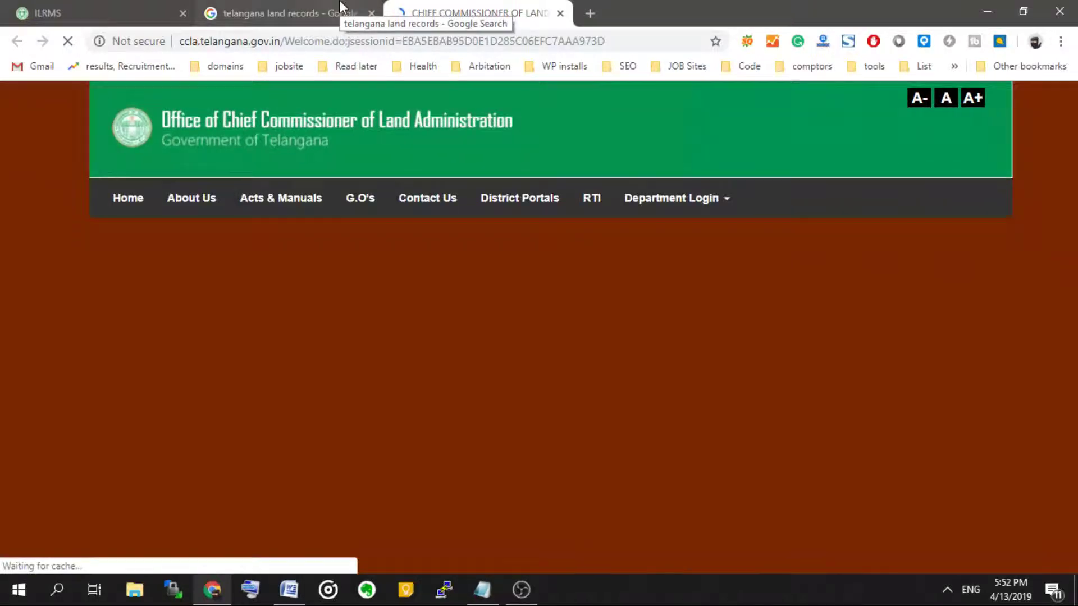
left_click(339, 7)
left_click(421, 7)
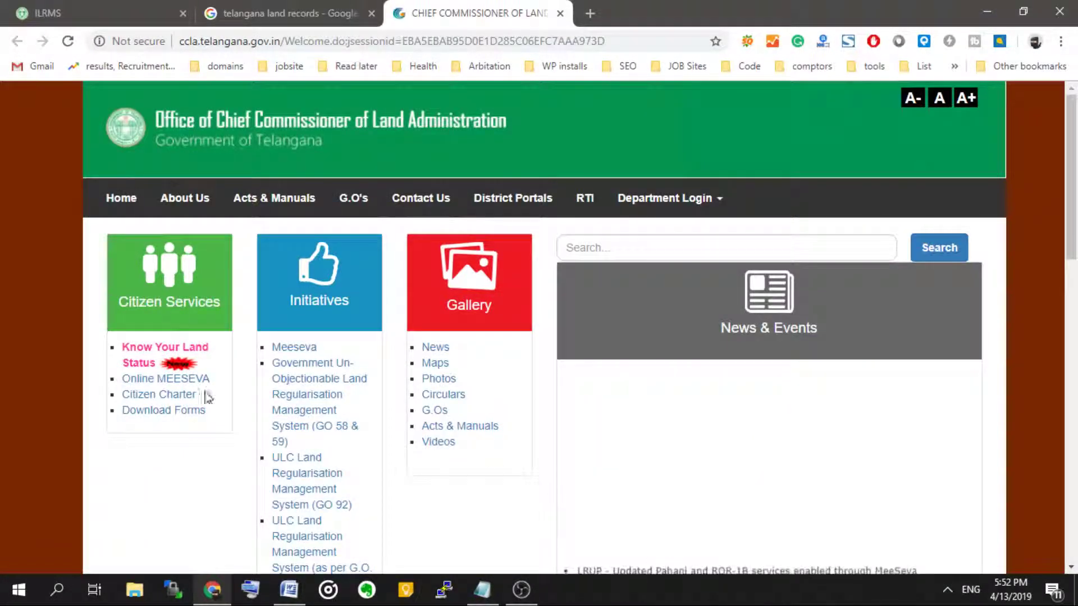
left_click(174, 353)
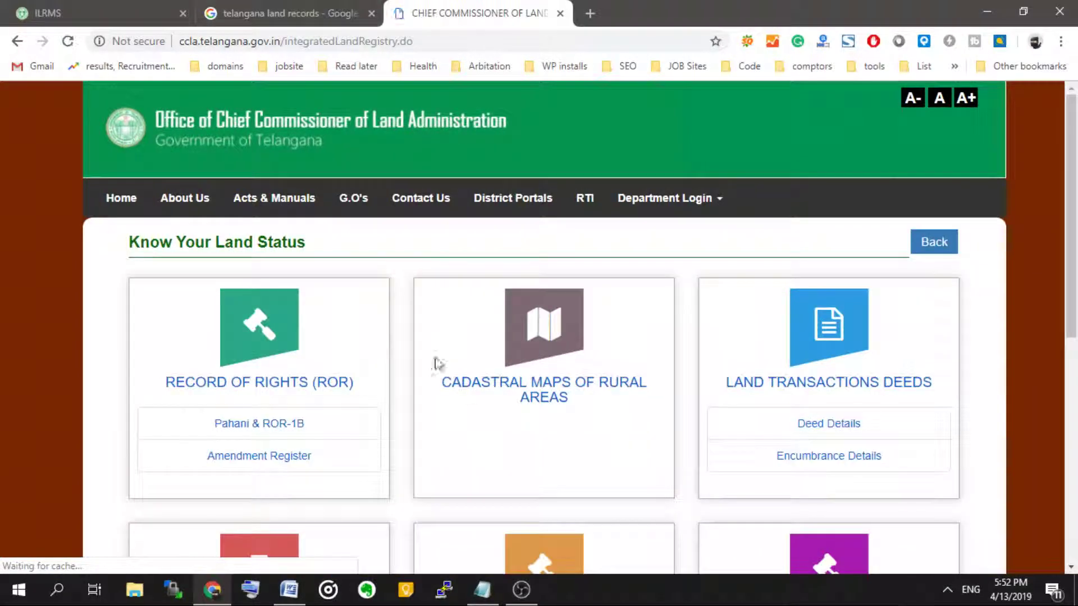
Step: Return to the Google results, search for "dharani telangana land records" and open the DHARANI site
left_click(316, 7)
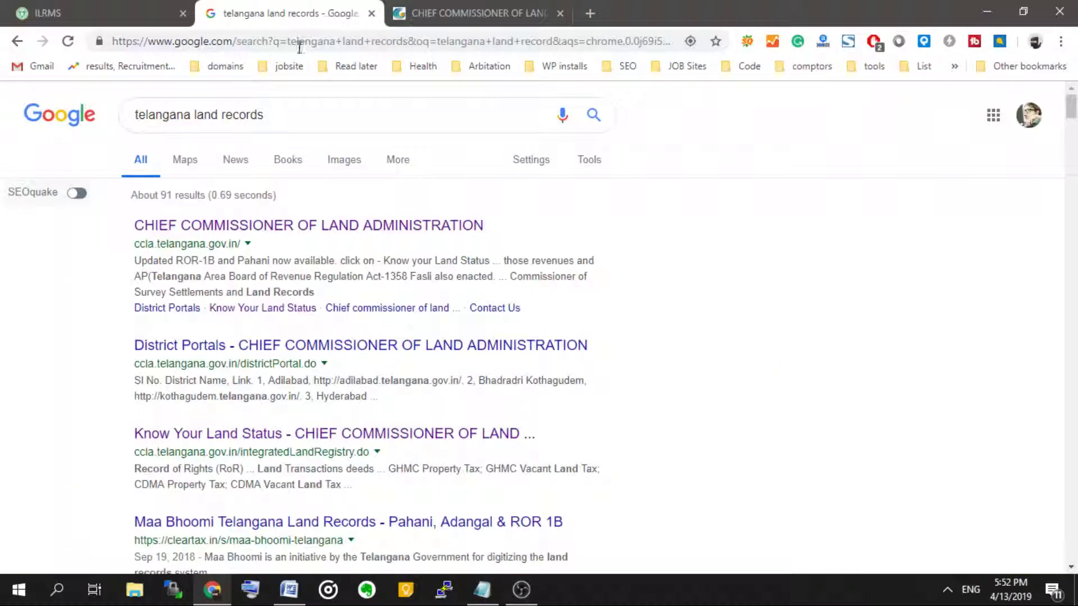
triple_click(211, 112)
left_click(185, 113)
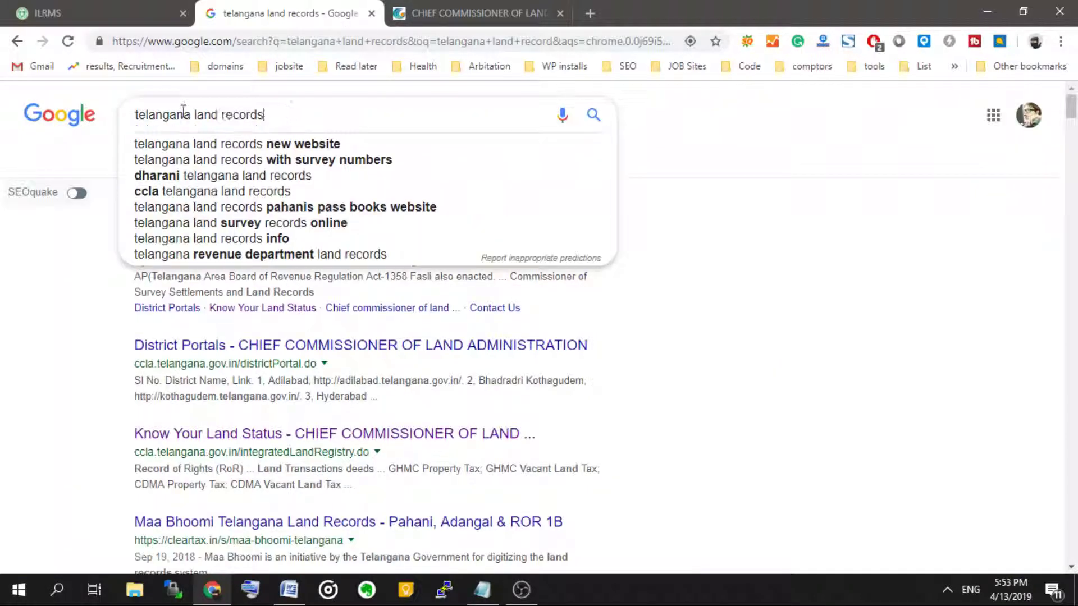
triple_click(220, 112)
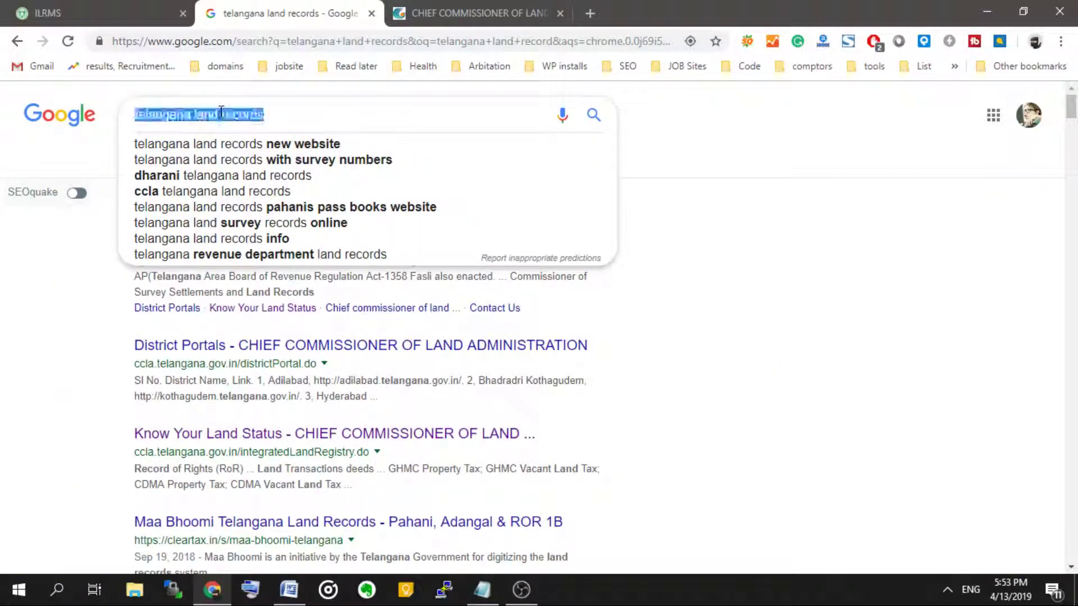
left_click(233, 179)
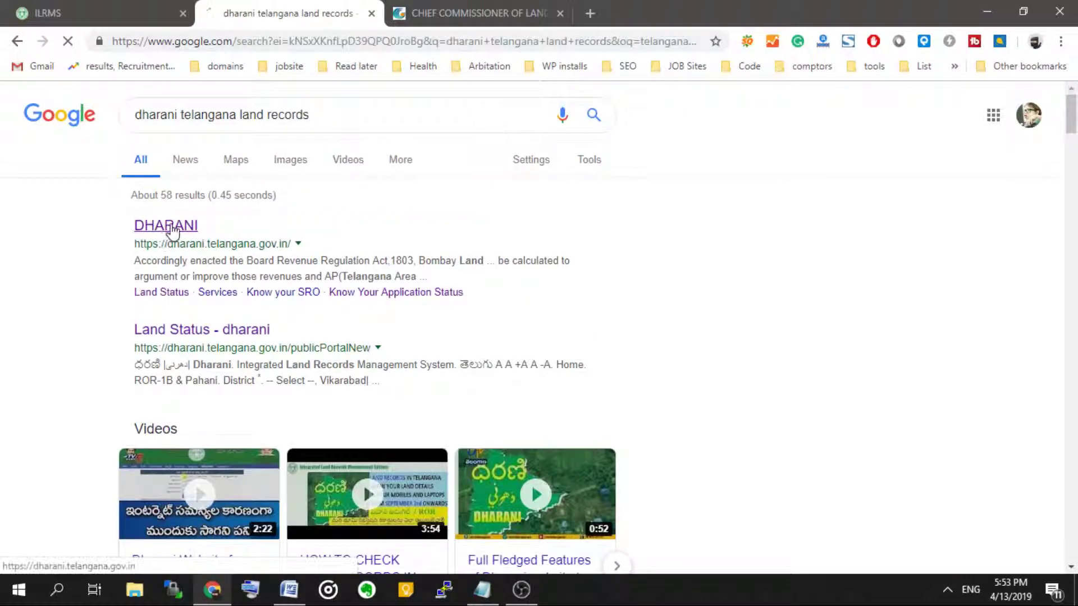
left_click(170, 226)
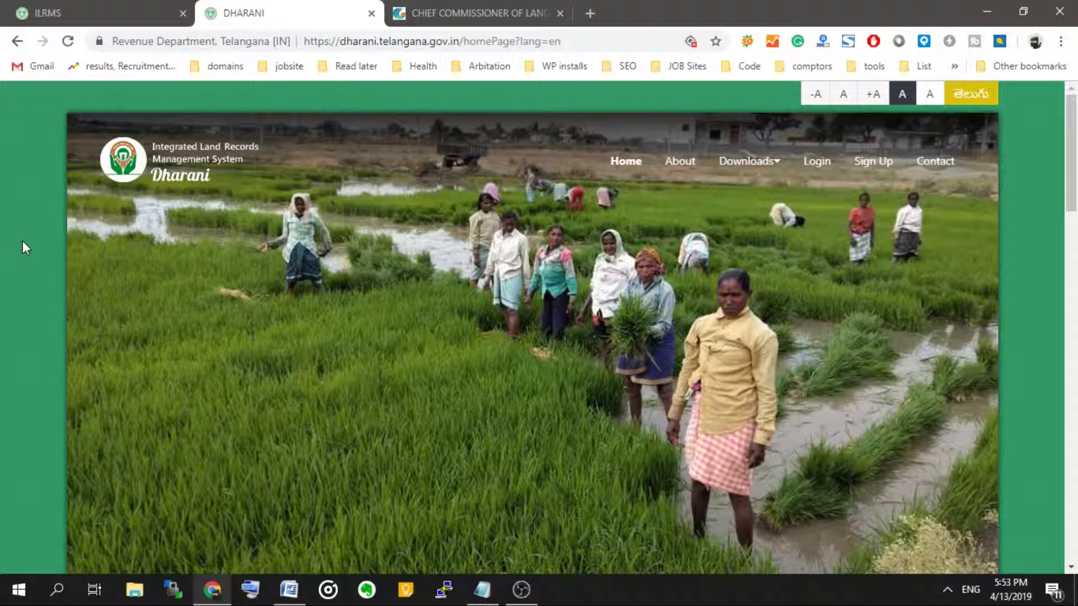
Step: Open the Land Status service from the Dharani home page
scroll(23, 241, "down", 2)
scroll(23, 241, "down", 3)
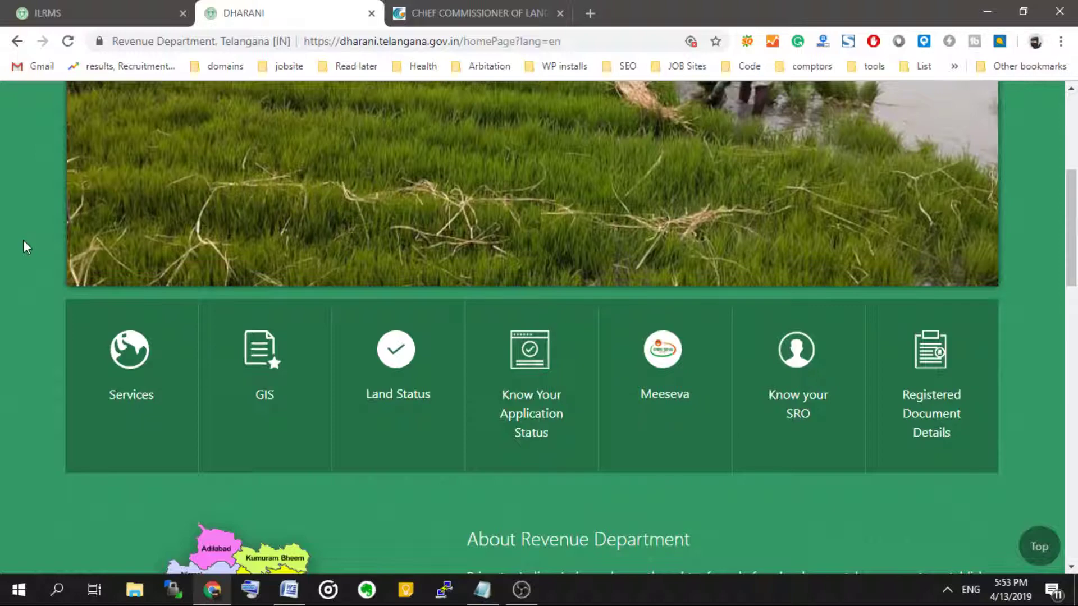
scroll(22, 241, "down", 3)
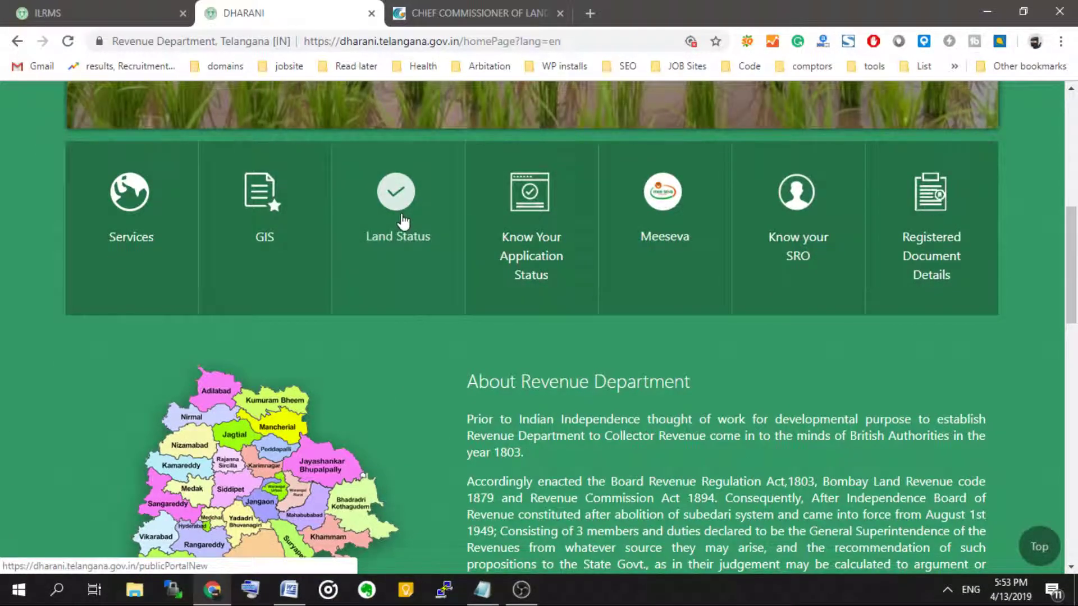
left_click(402, 215)
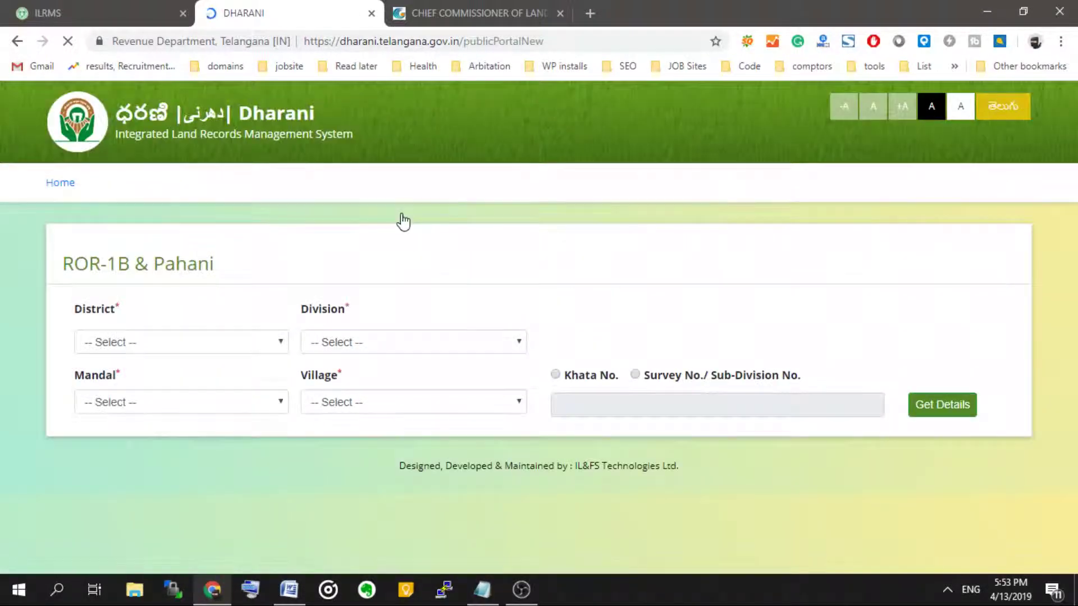
Step: Set both the district and the division to Vikarabad in the ROR-1B & Pahani form
left_click(149, 342)
left_click(186, 381)
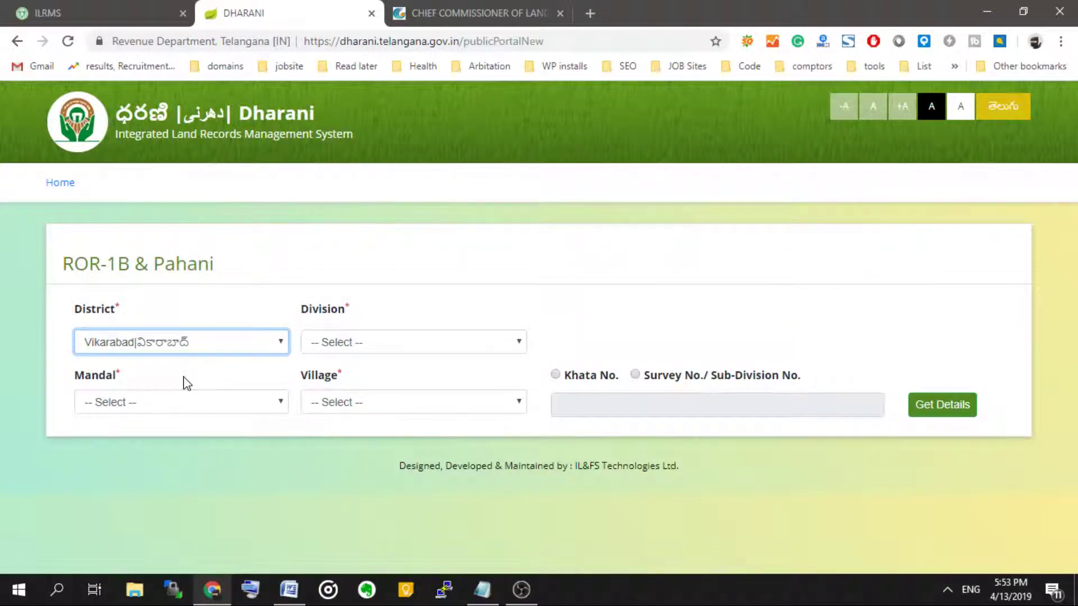
left_click(356, 345)
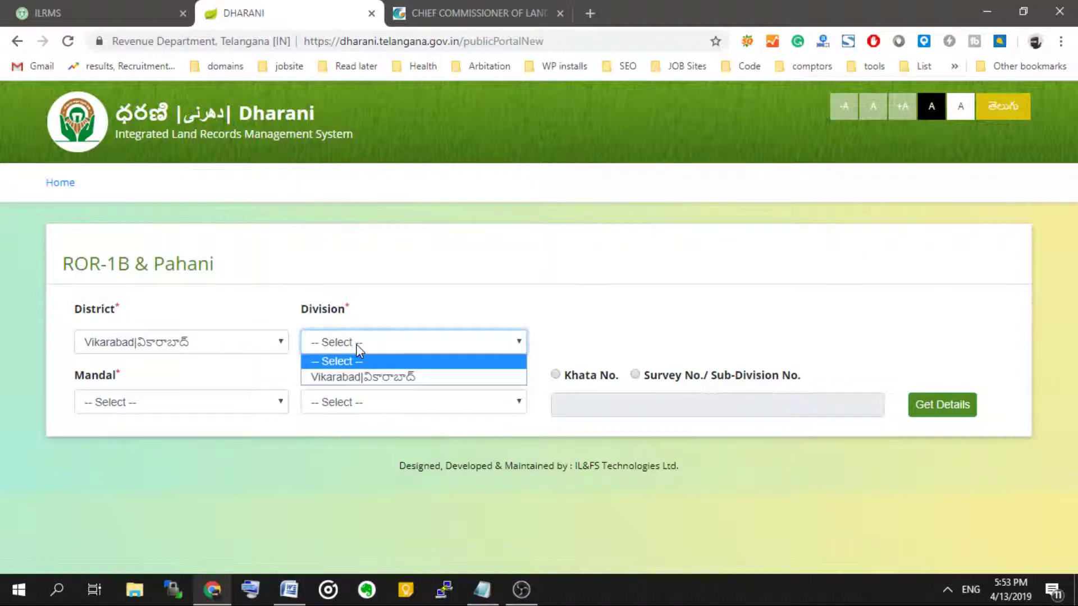
left_click(388, 378)
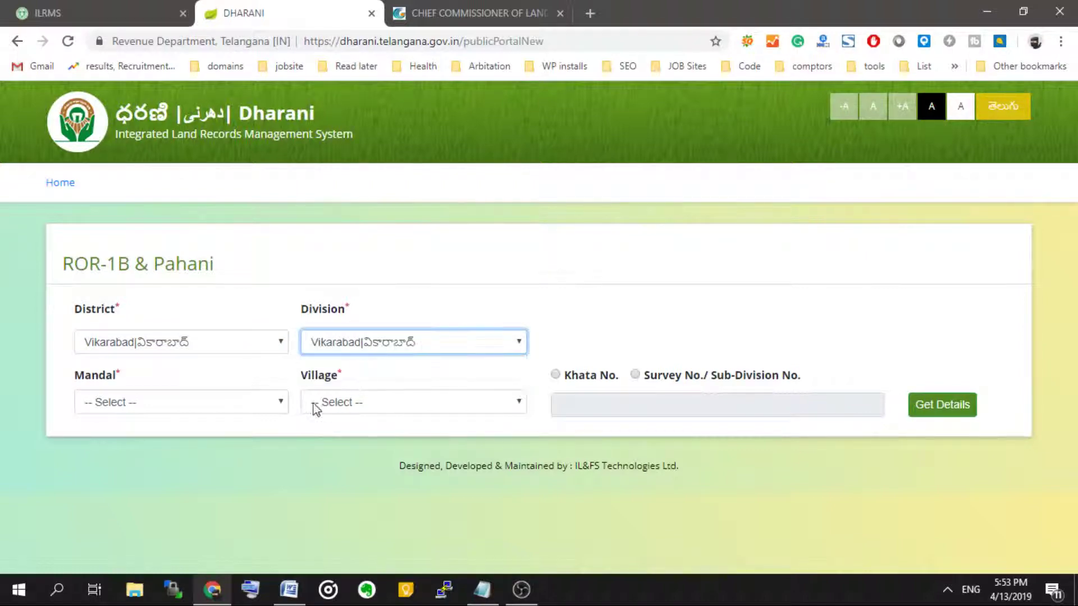
Step: Set the mandal to Pargi and the village to Lakhanapur
left_click(223, 412)
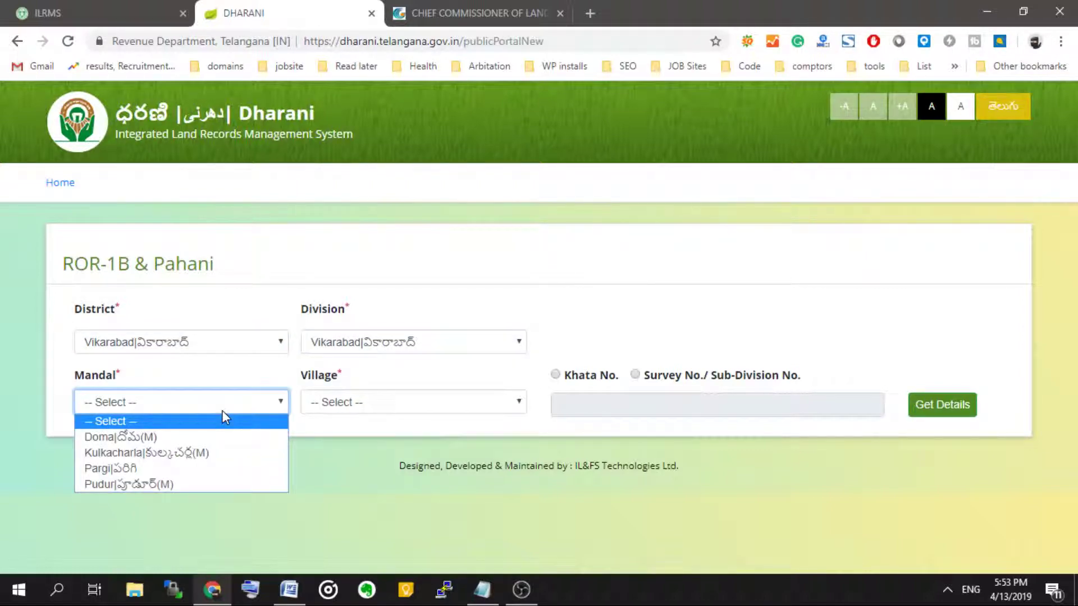
left_click(123, 469)
left_click(348, 416)
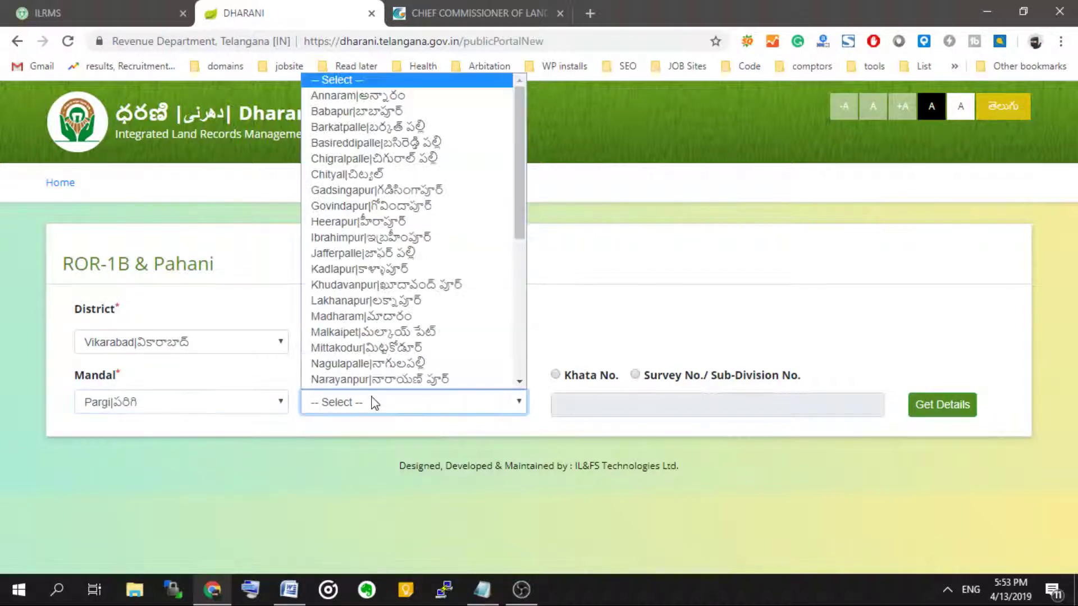
scroll(365, 303, "down", 1)
left_click(361, 284)
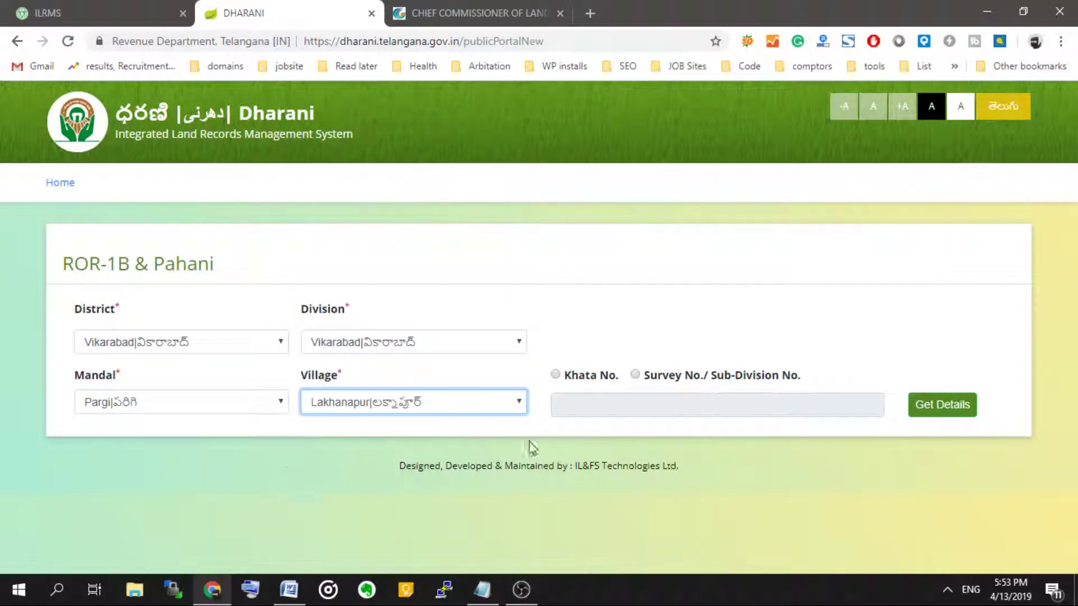
Step: Choose the lookup by Survey No./ Sub-Division No. and select 172/ఆ
left_click(637, 375)
left_click(618, 405)
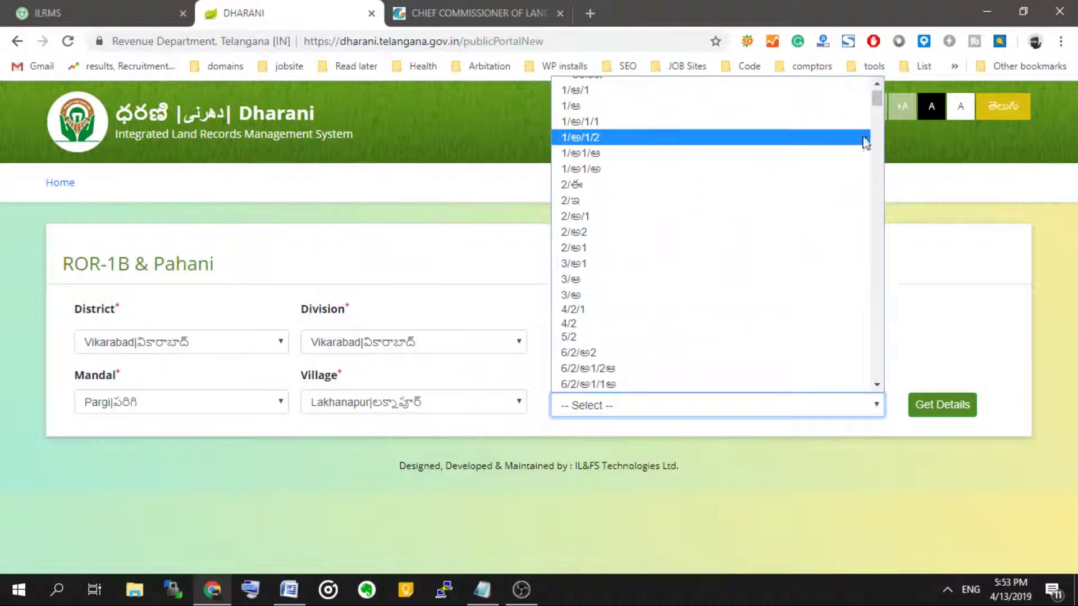
left_click(877, 166)
left_click_drag(877, 166, 875, 372)
left_click(714, 260)
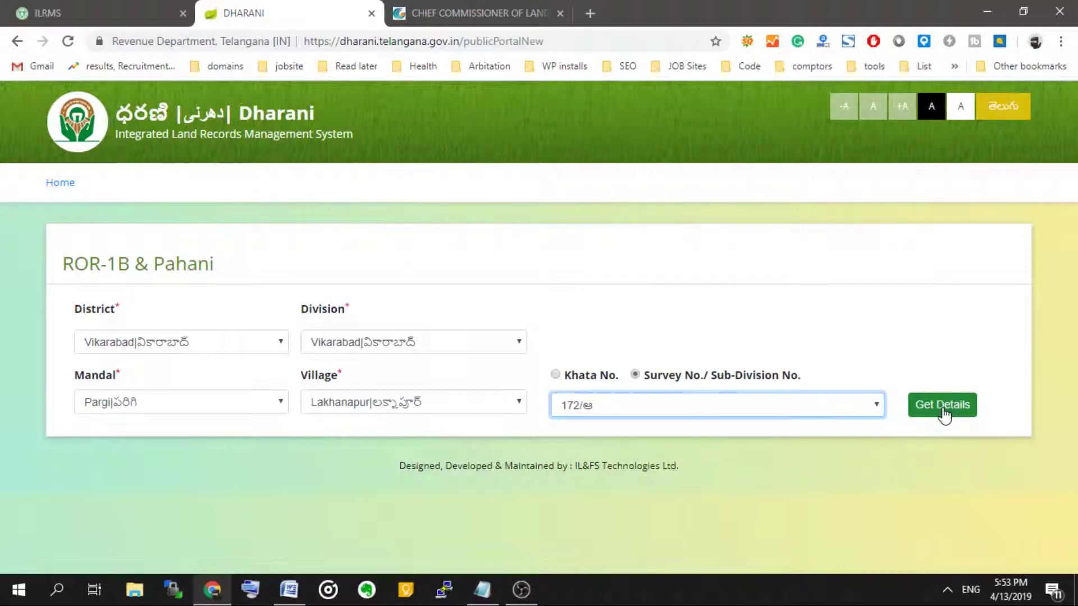
Step: Look up the land details by Survey No./ Sub-Division No. for 3/ఆ
left_click(635, 374)
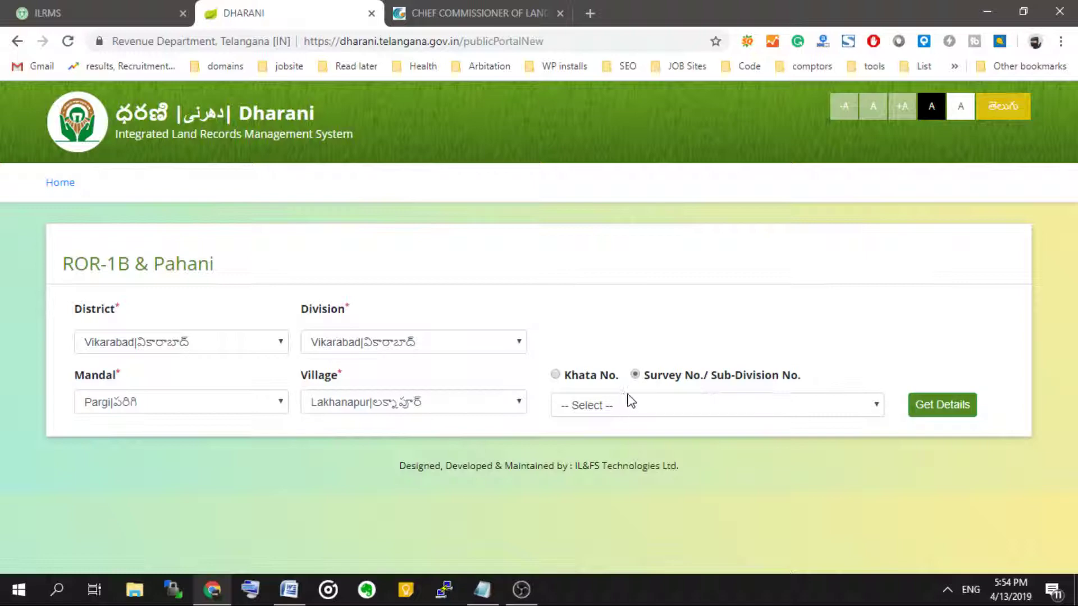
left_click(631, 400)
left_click(616, 305)
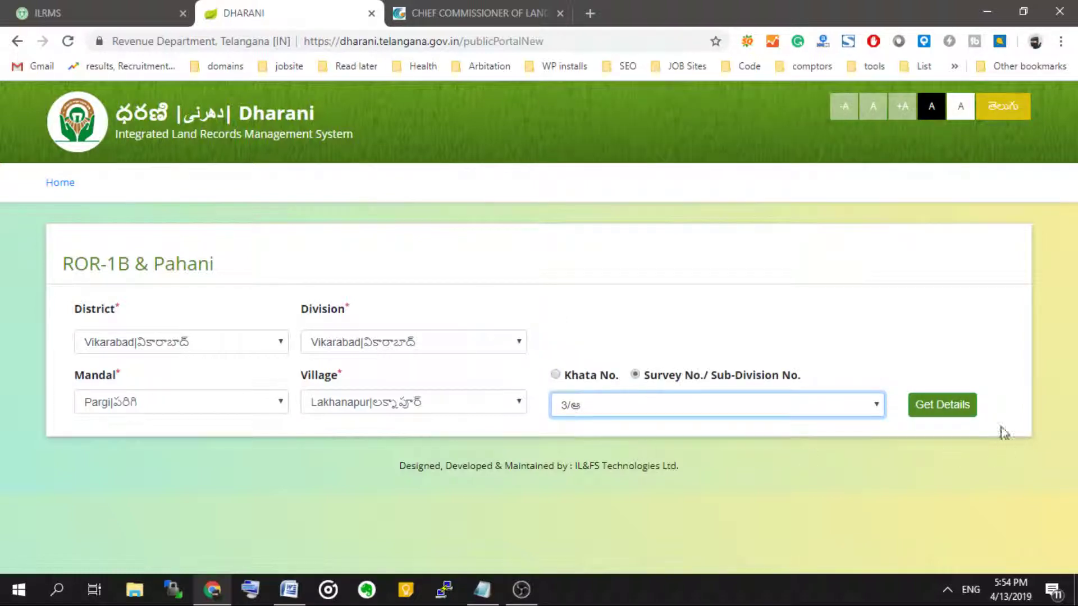
left_click(921, 407)
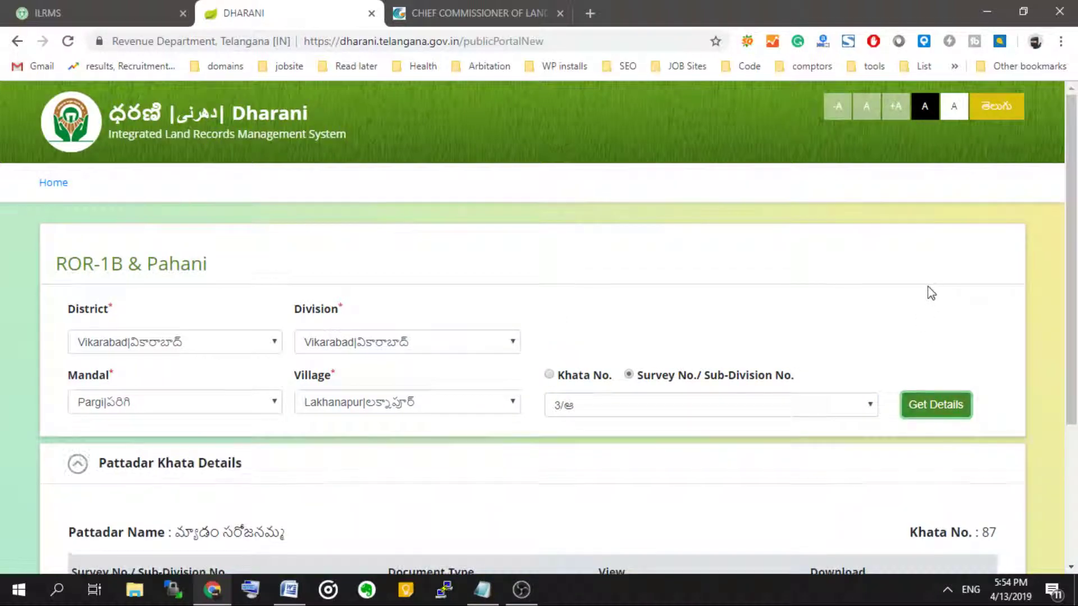
Step: Open the Pahani document of survey number 3/ఆ for viewing from the Pattadar Khata Details
scroll(718, 356, "down", 4)
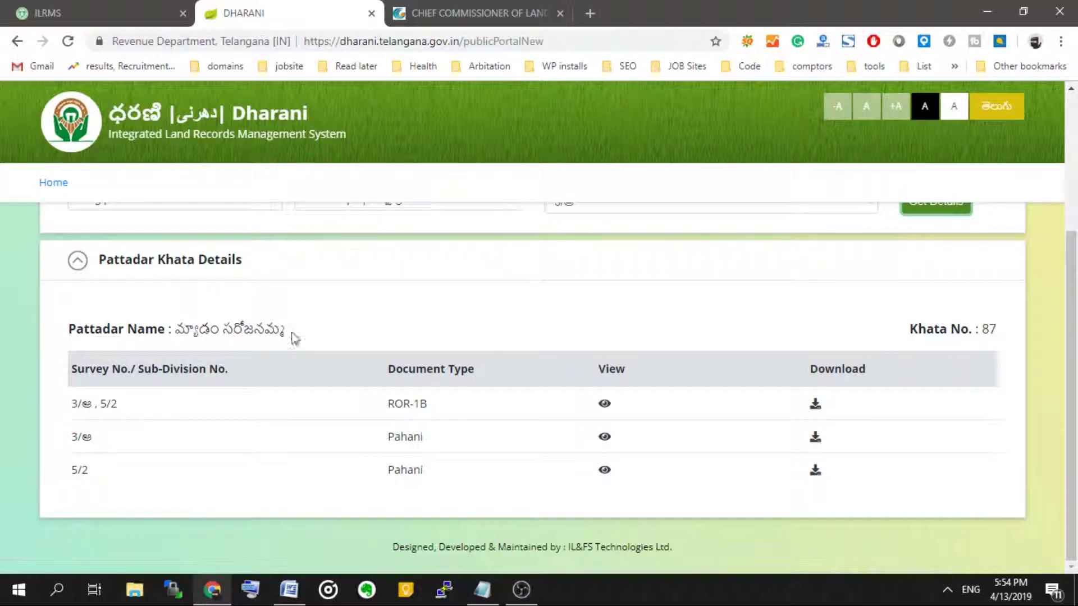
left_click(604, 437)
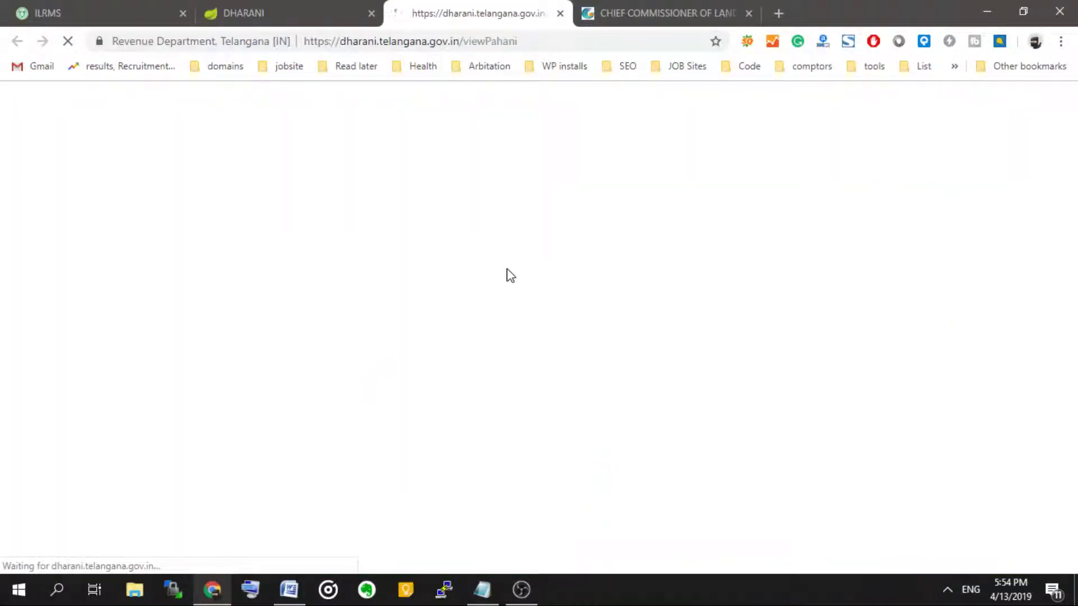
Step: Translate the Pahani record into English and restore the original Telugu text
left_click(605, 114)
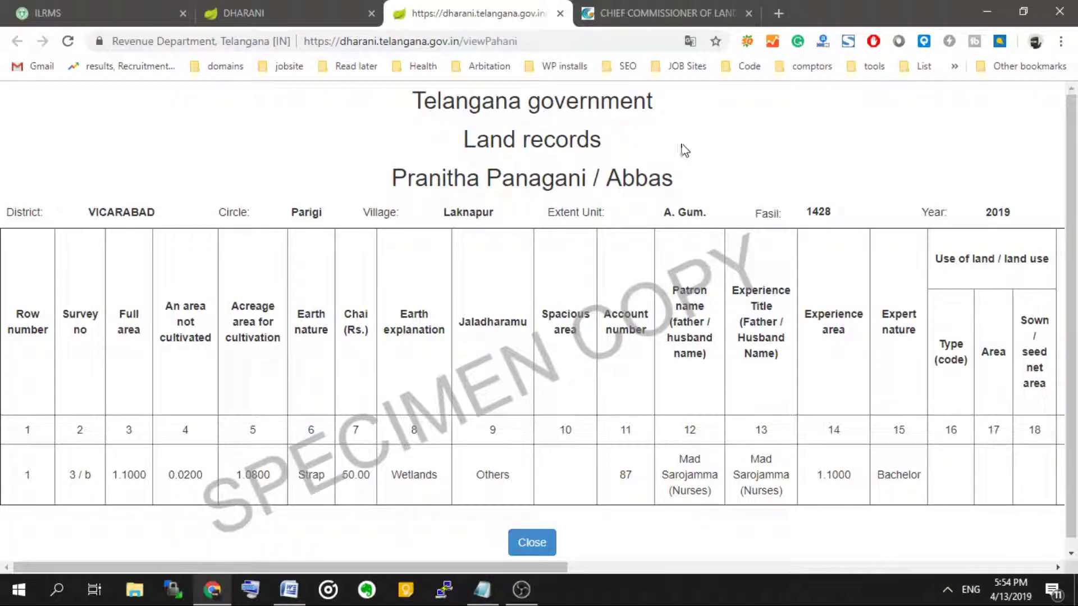
left_click(691, 41)
left_click(609, 124)
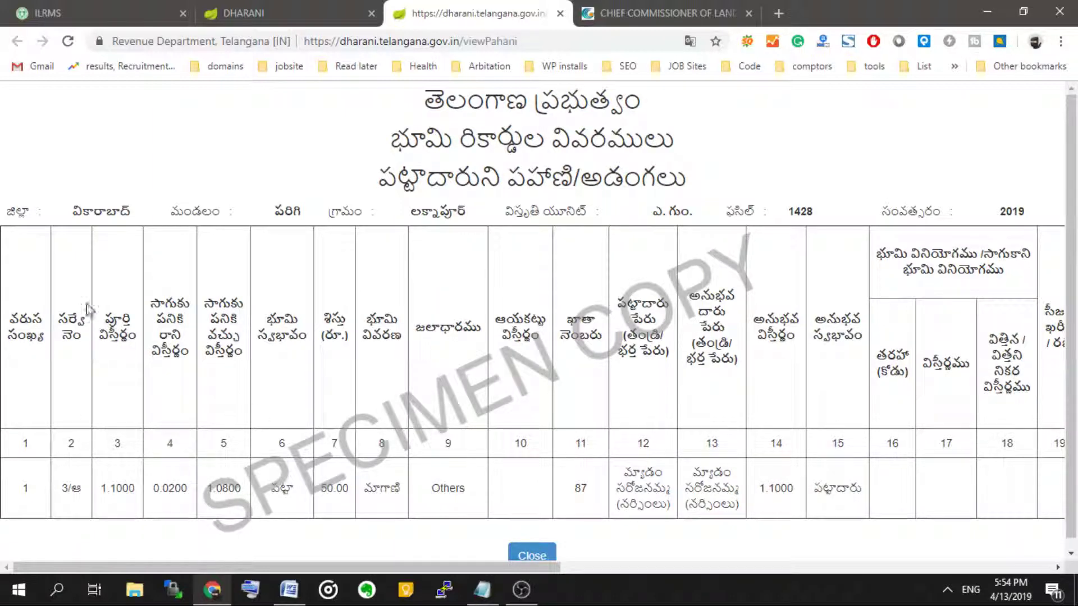
Step: Examine the Pahani record's total, uncultivable and cultivable areas, the nature of the land, and the pattadar and occupant names
double_click(113, 487)
left_click_drag(169, 488, 193, 506)
double_click(230, 497)
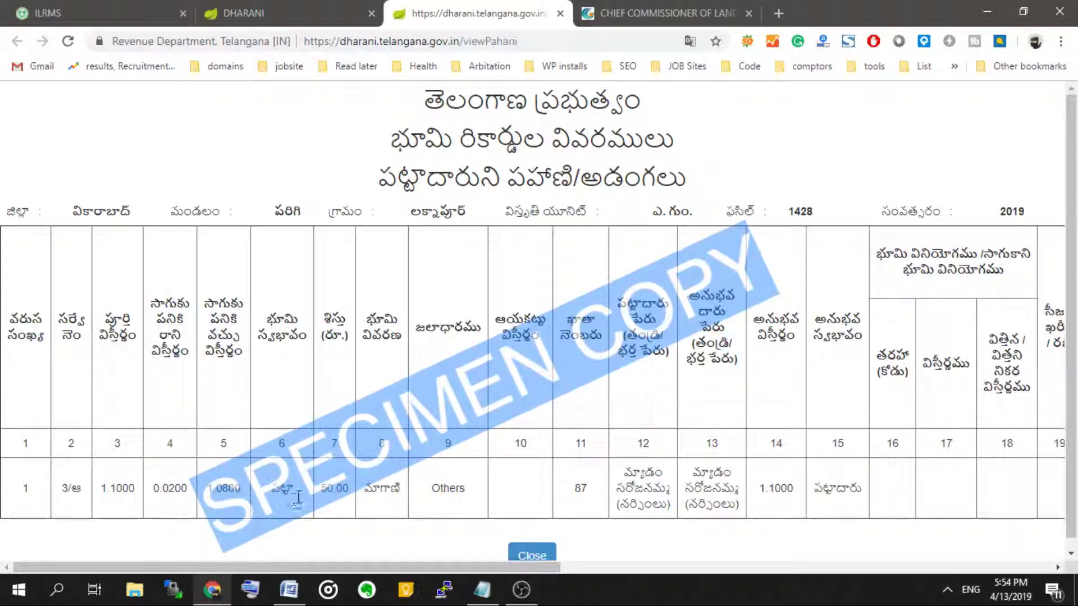
left_click(300, 499)
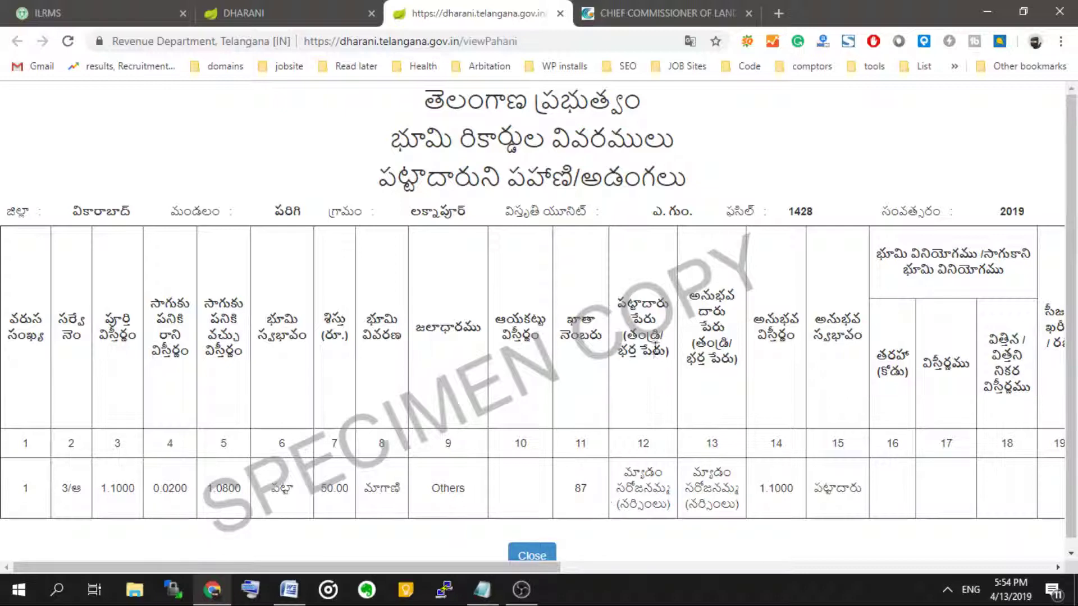
double_click(632, 473)
double_click(718, 472)
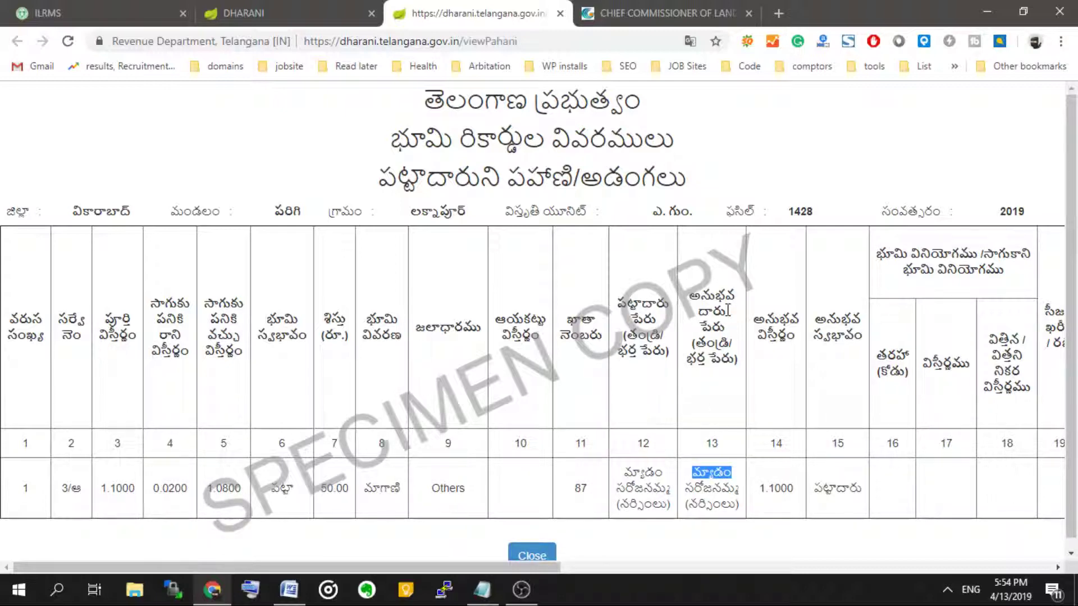
left_click(713, 504)
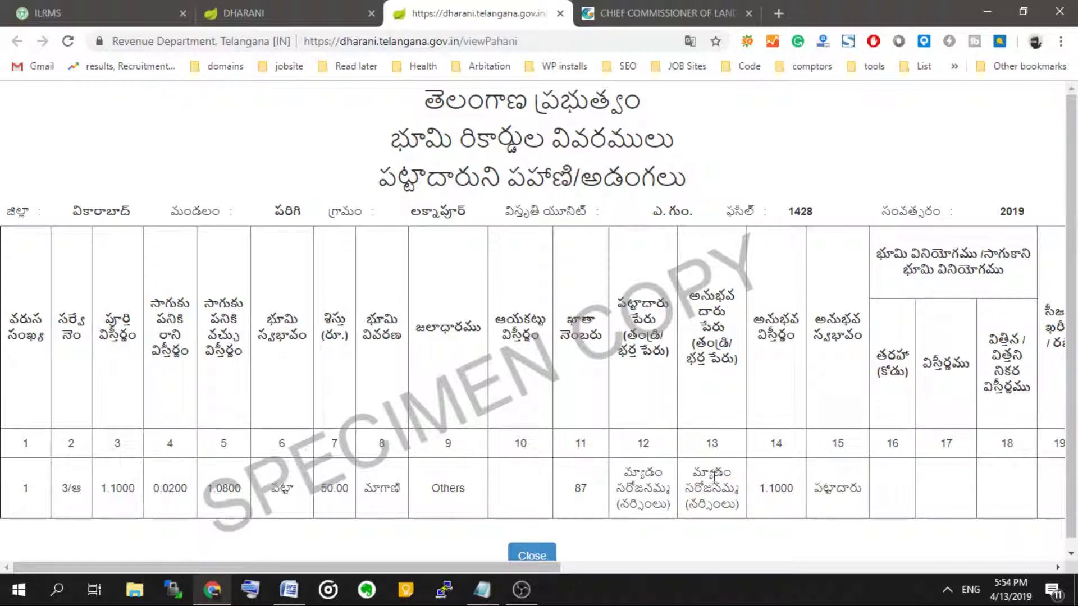
Step: Compare the pattadar name with the occupant name in columns 12 and 13 of the Pahani record
double_click(713, 475)
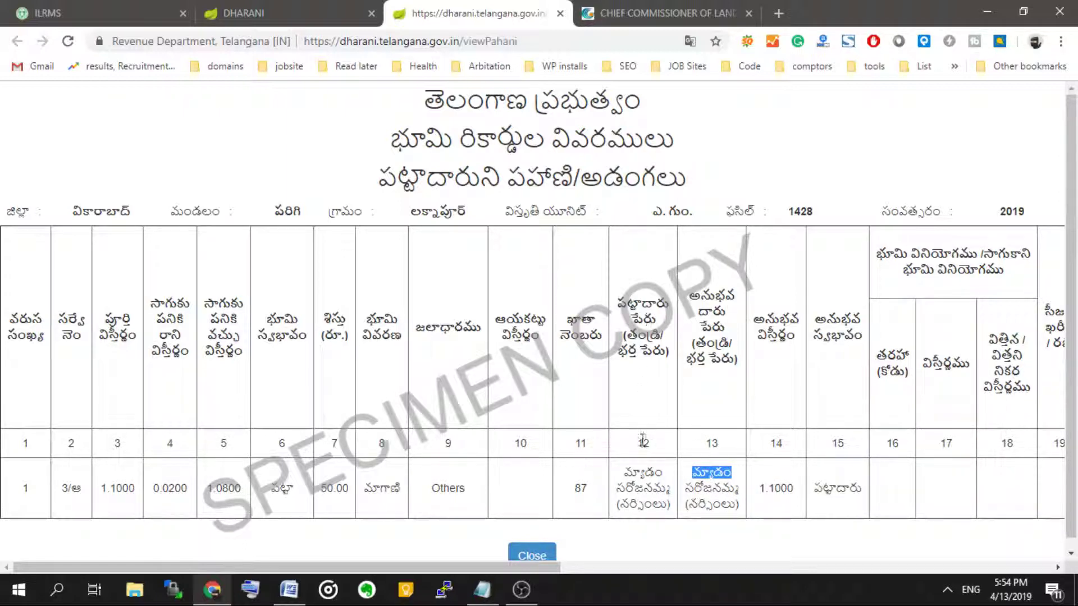
left_click(649, 471)
double_click(650, 474)
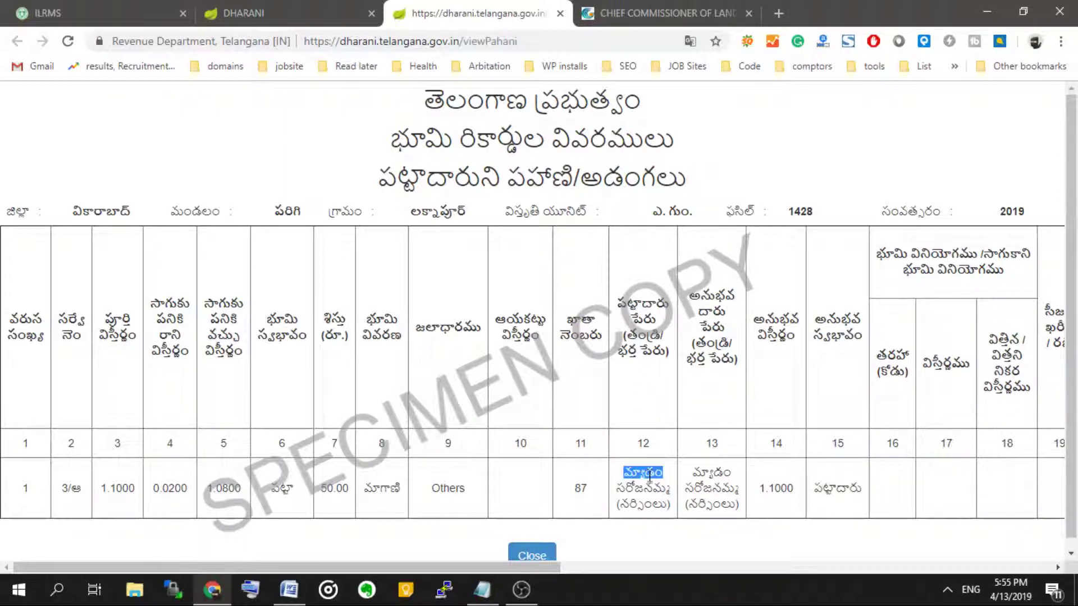
left_click(643, 471)
double_click(712, 473)
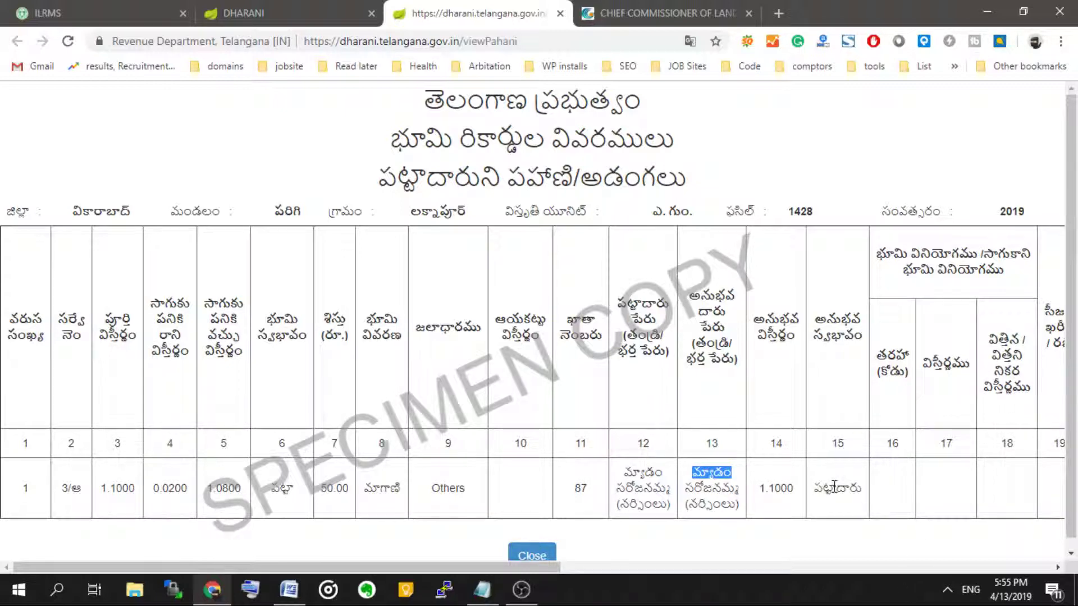
left_click(721, 486)
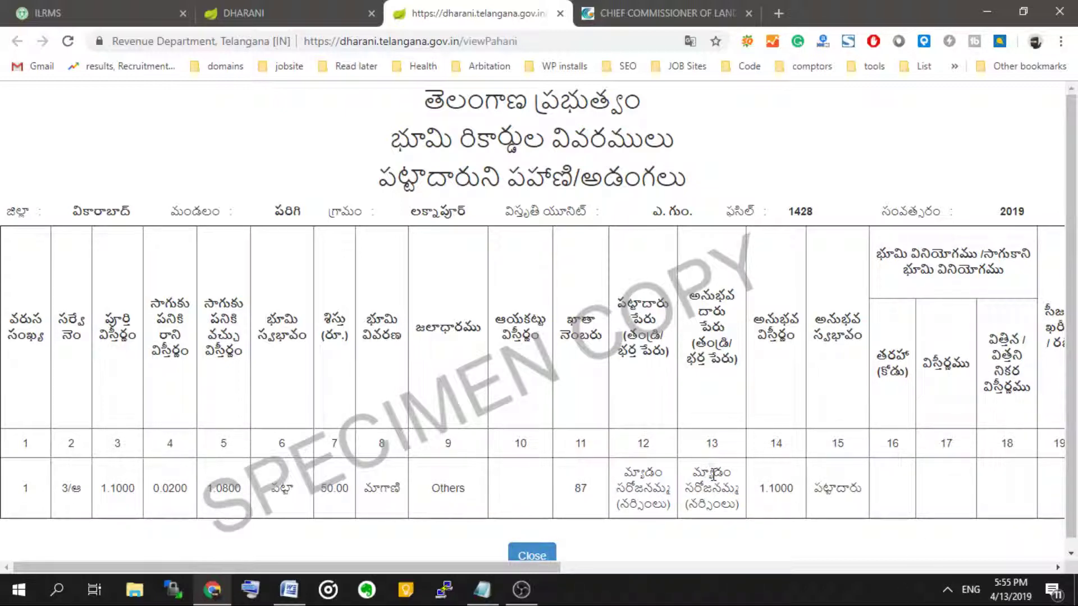
double_click(712, 475)
Step: Review the remaining columns of the Pahani record up to the Aadhaar number fields, and close the document
left_click(726, 570)
scroll(753, 506, "right", 2)
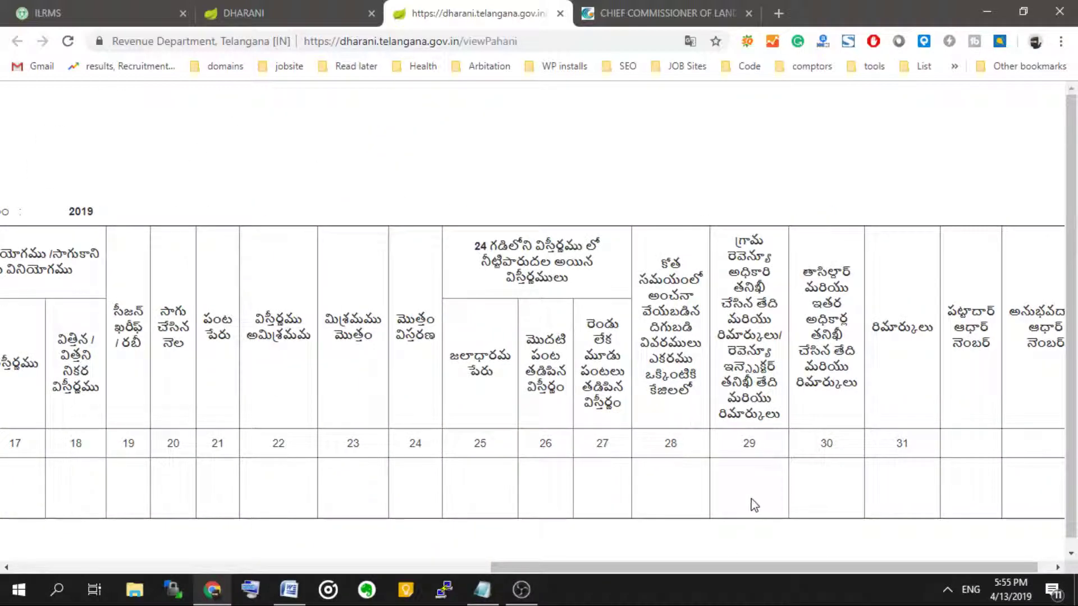
left_click_drag(734, 573, 410, 573)
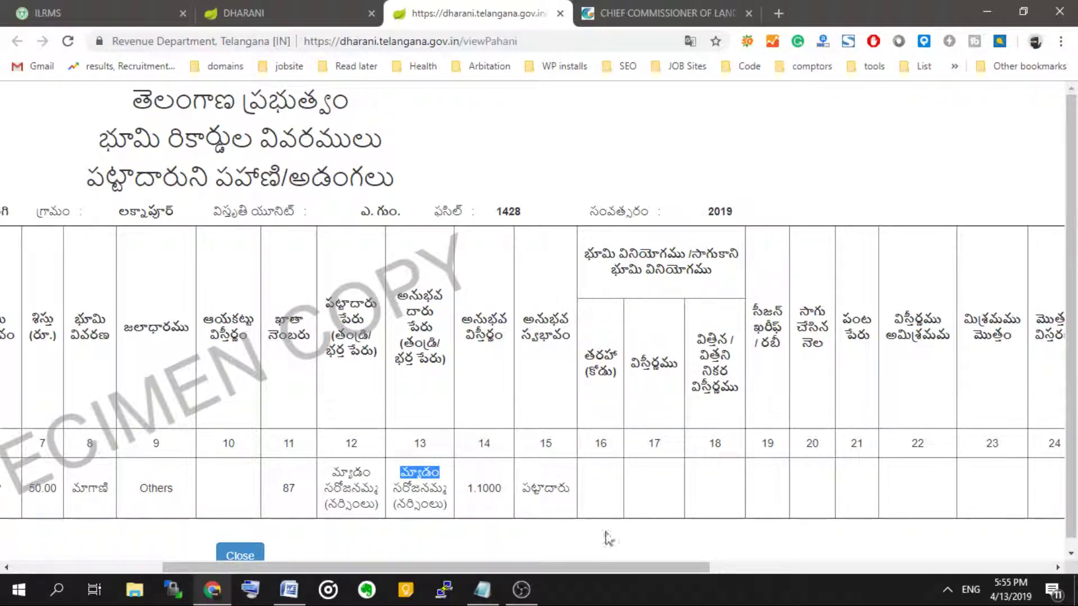
left_click_drag(631, 568, 611, 567)
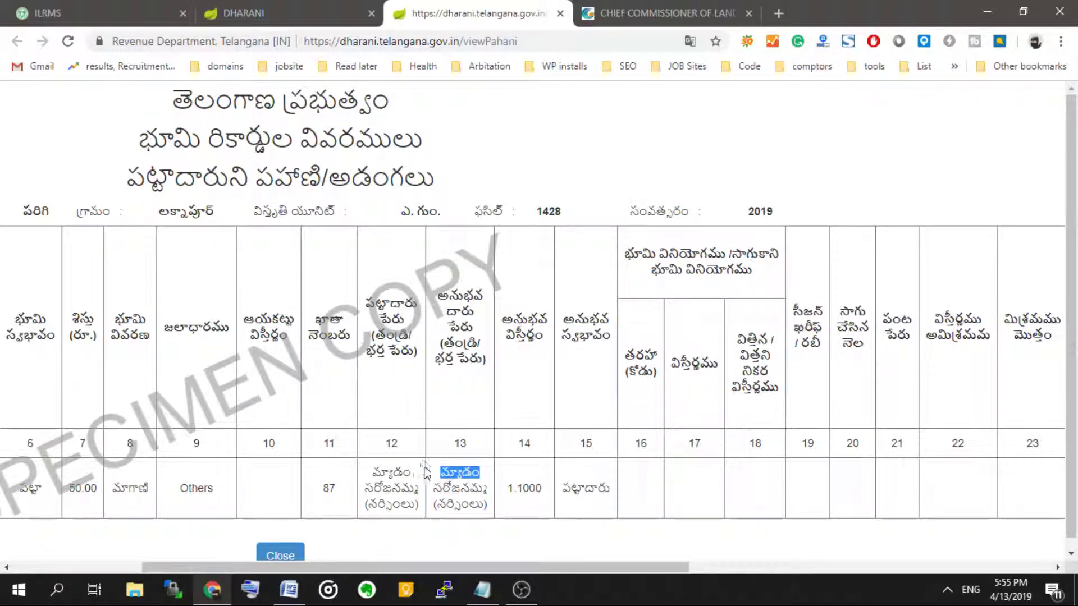
double_click(395, 470)
left_click_drag(649, 565, 415, 568)
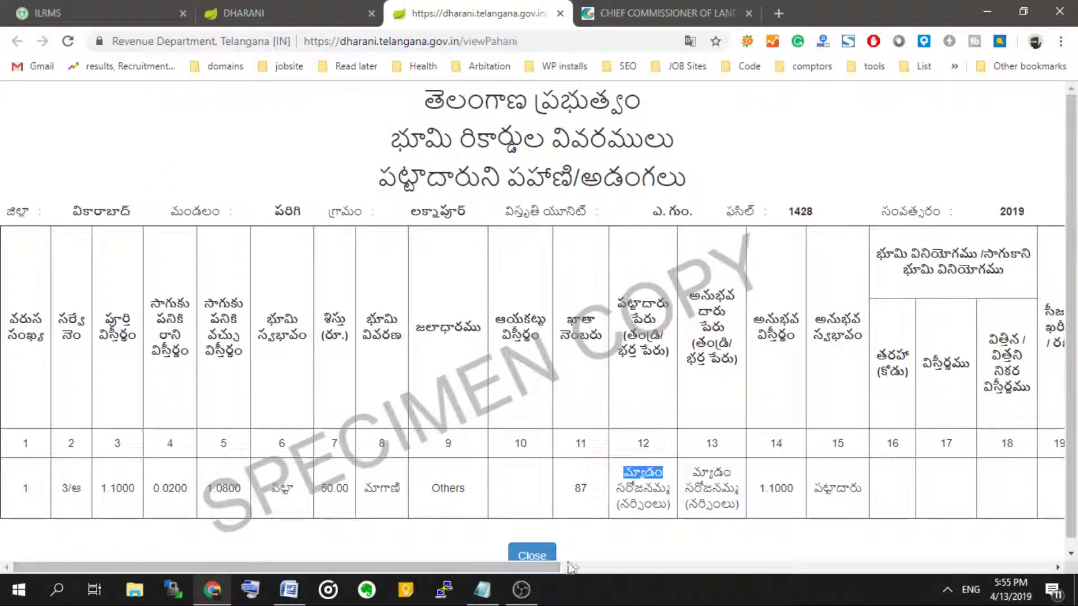
left_click(538, 556)
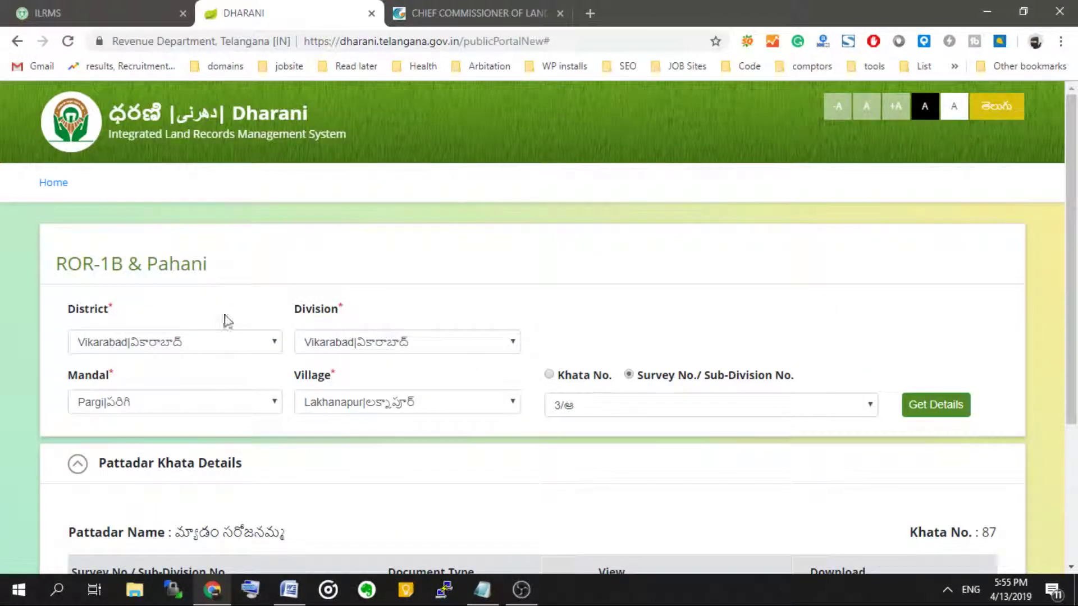
Step: Check which districts the ROR-1B & Pahani search offers and reset the District selection
left_click(209, 341)
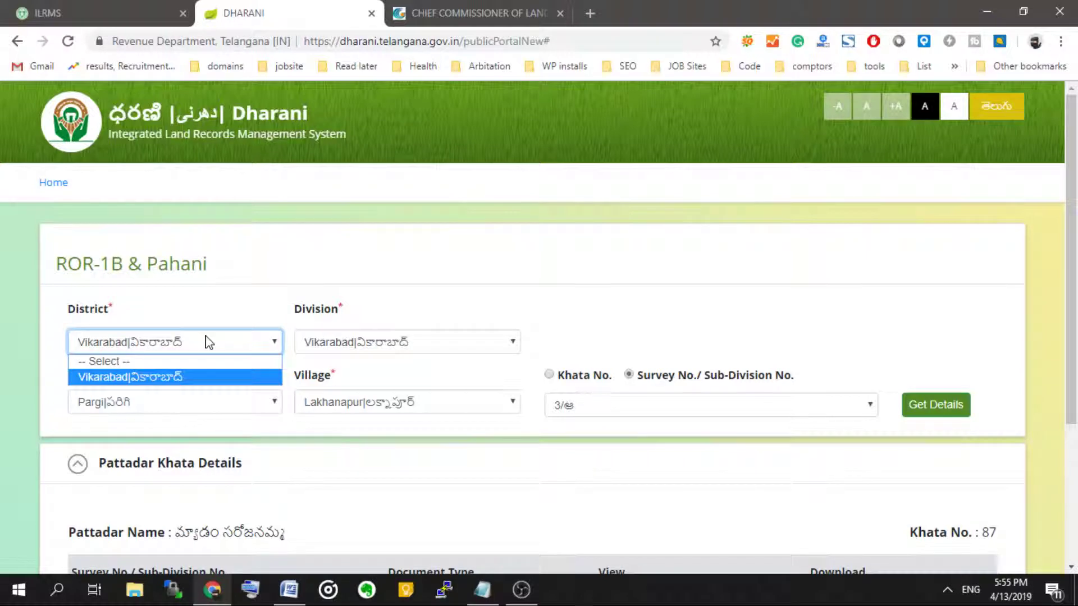
left_click(209, 342)
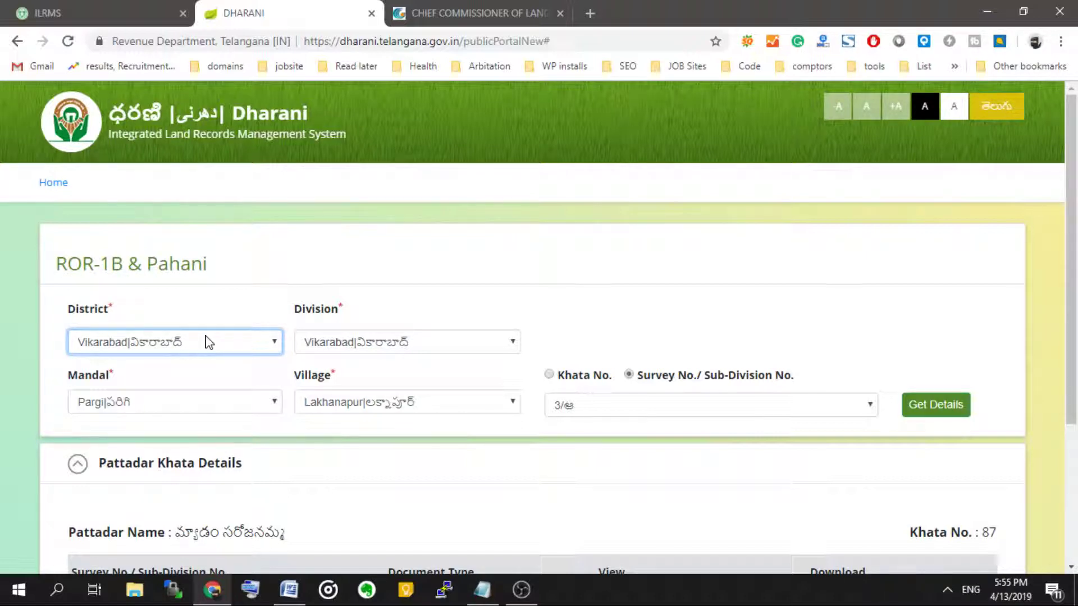
left_click(209, 342)
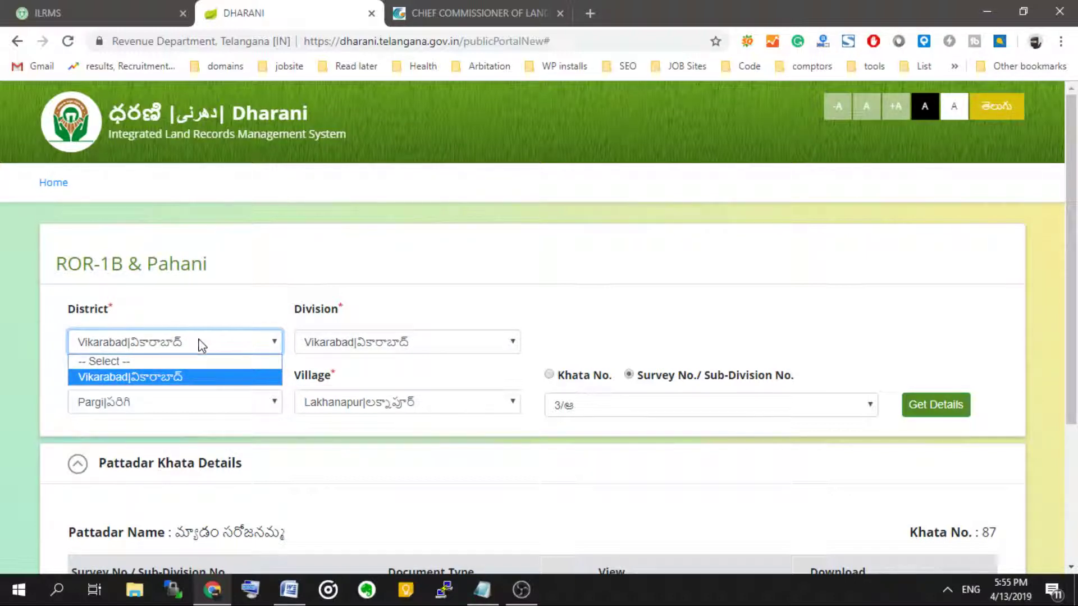
left_click(98, 345)
left_click(97, 345)
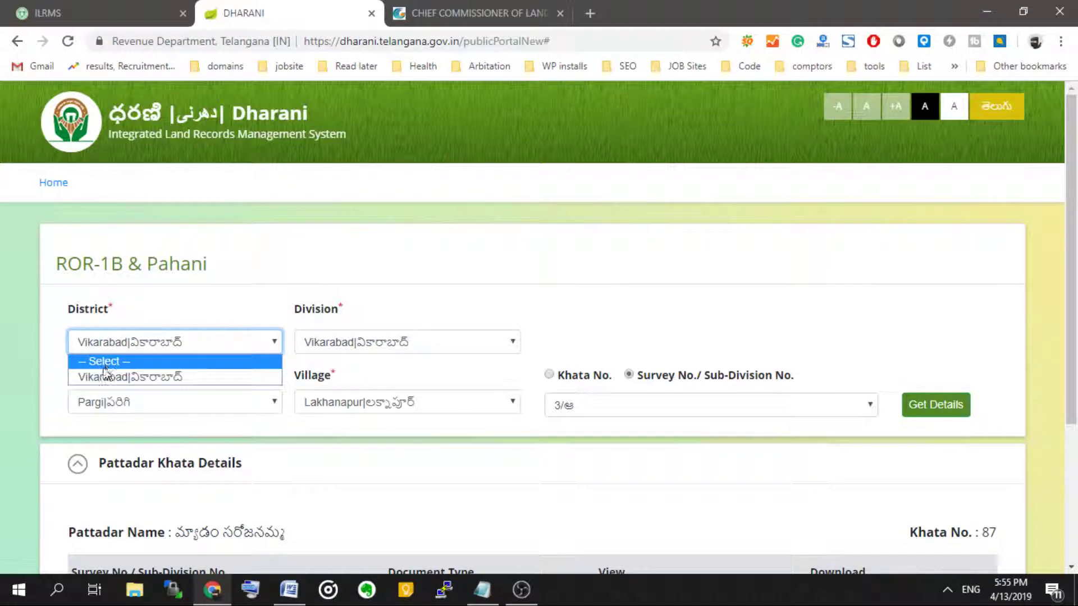
left_click(104, 363)
Step: Return to the Dharani home page and open a fresh ROR-1B & Pahani search through Land Status
left_click(63, 183)
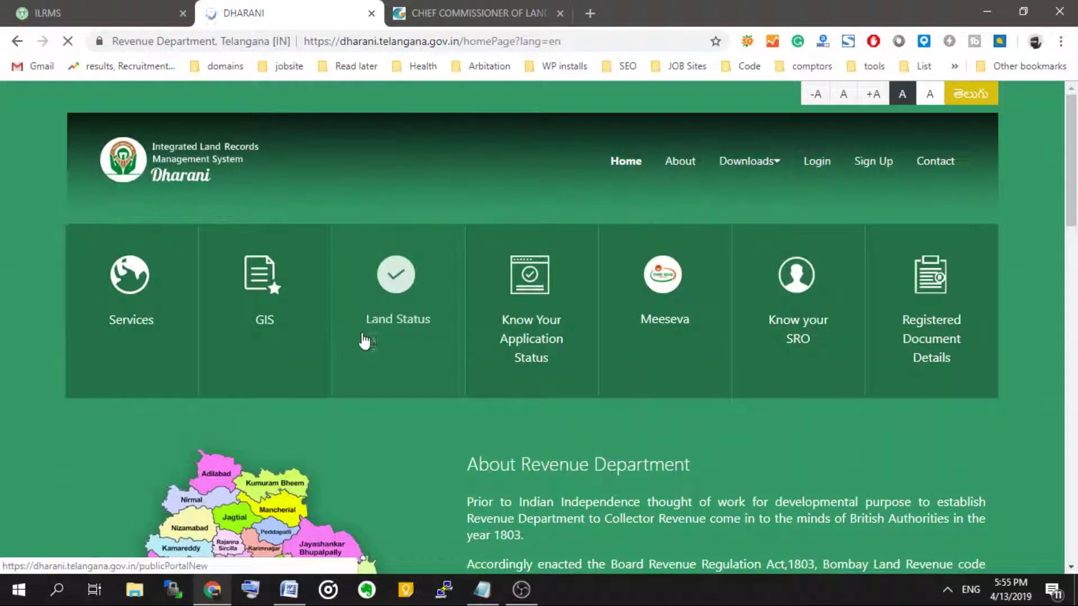
scroll(97, 321, "down", 6)
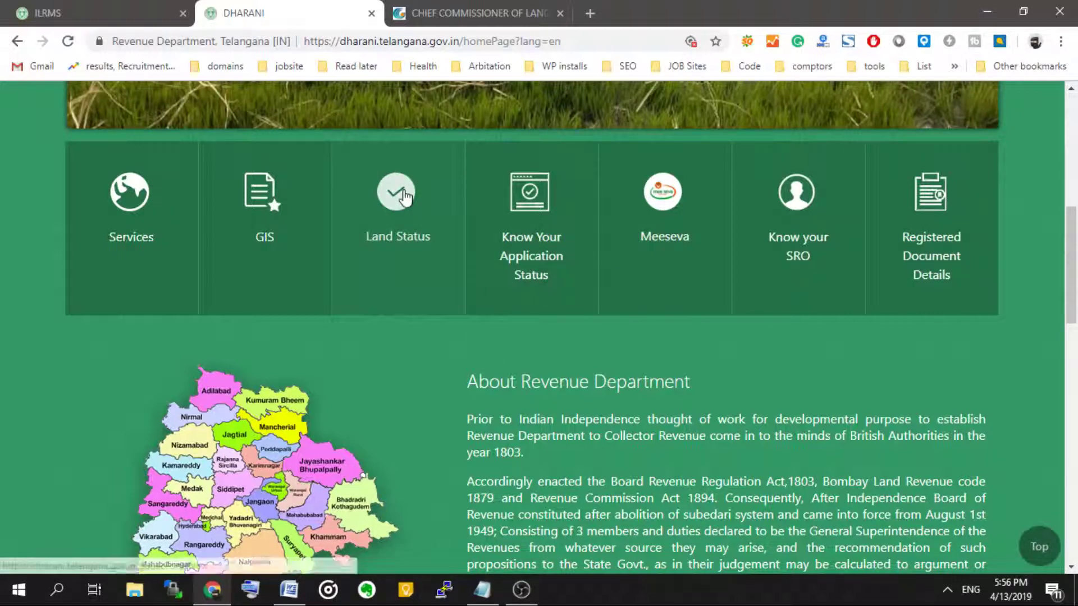
left_click(398, 194)
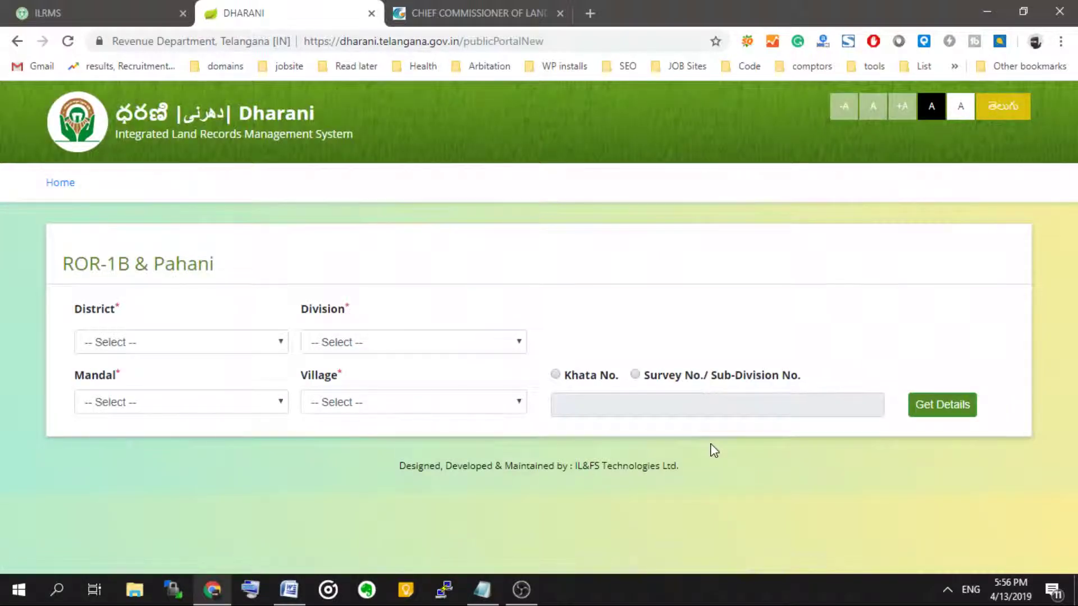
Step: Set the land record search to district Vikarabad, division Vikarabad, mandal Pargi and village Khudavanpur
left_click(267, 347)
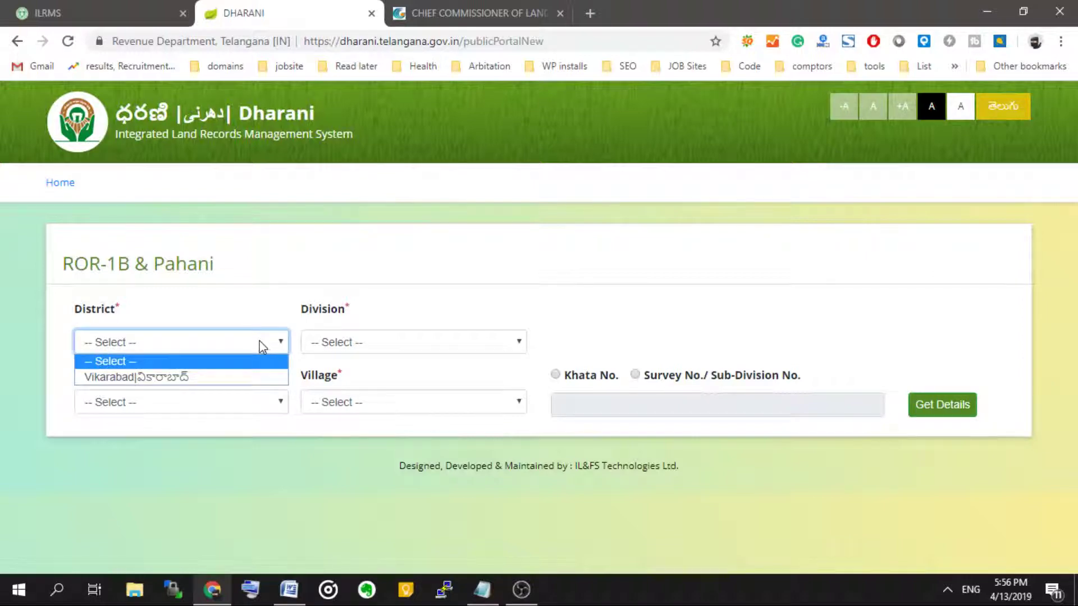
left_click(230, 375)
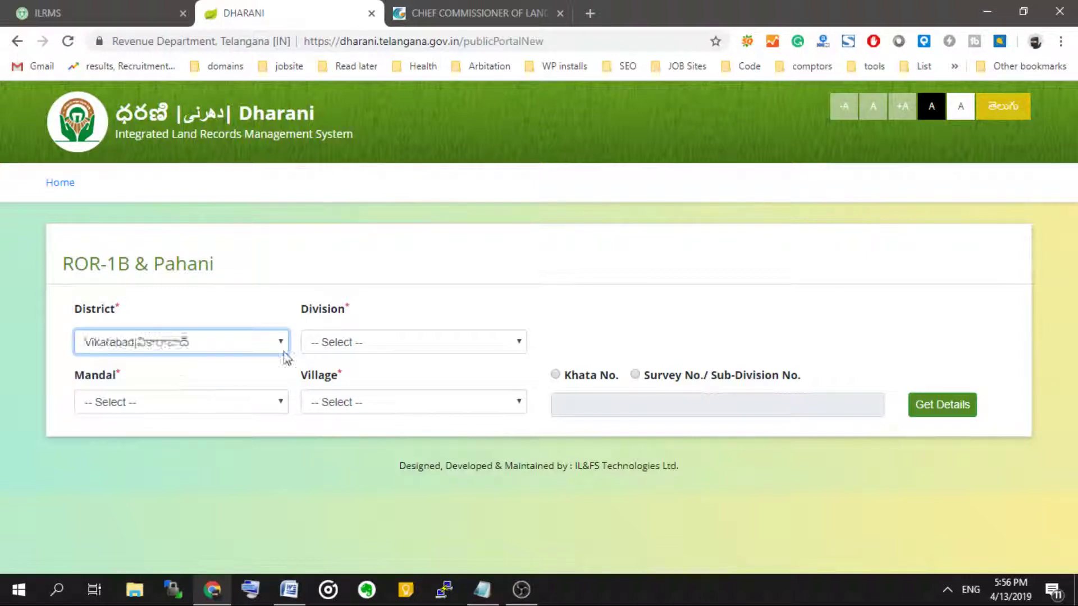
left_click(362, 345)
left_click(372, 375)
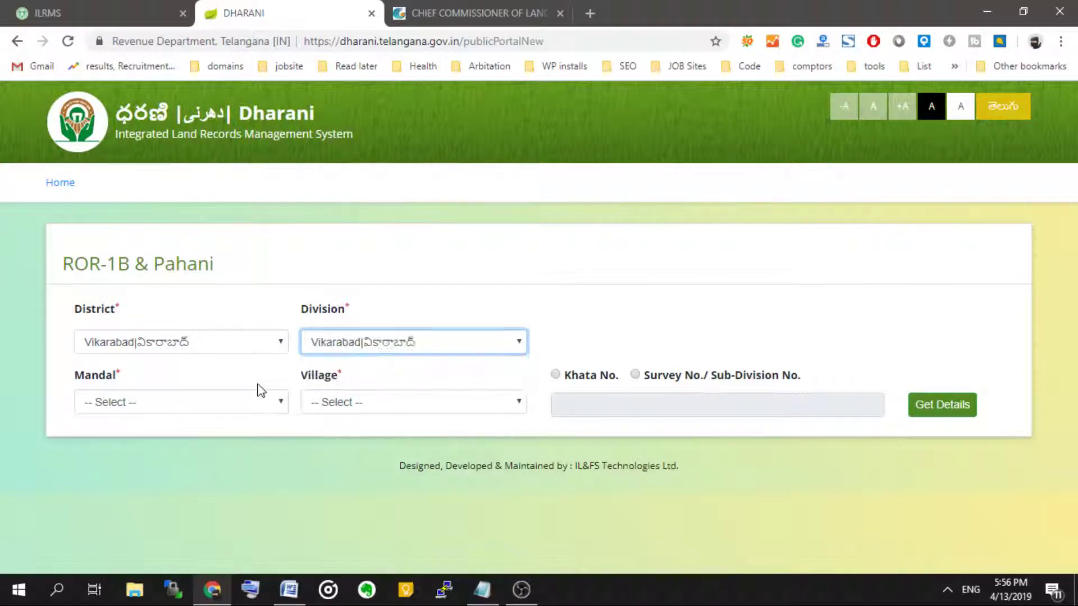
left_click(216, 410)
left_click(205, 470)
left_click(382, 407)
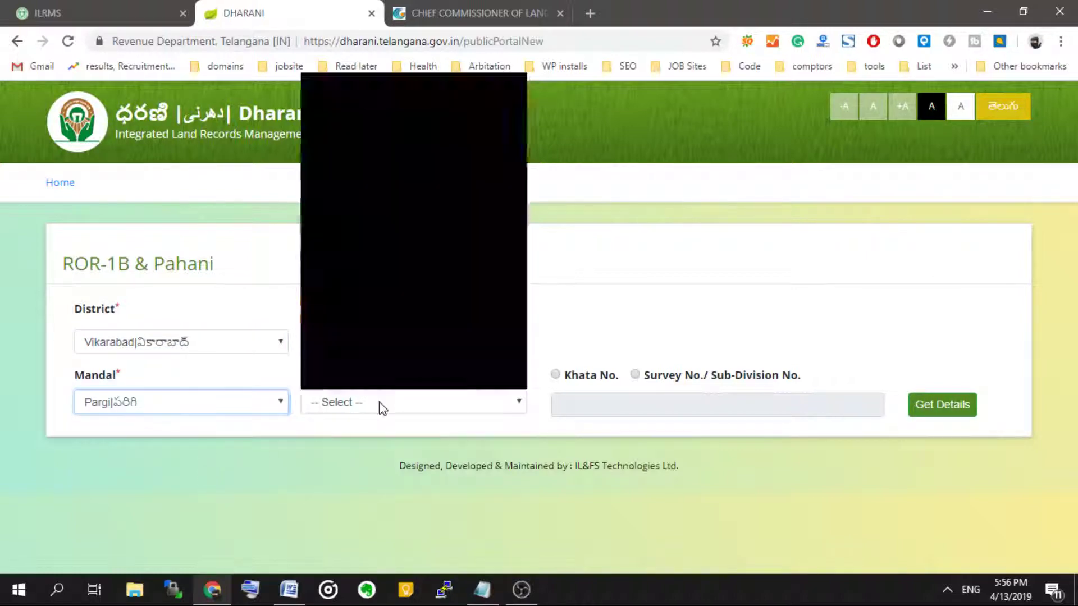
left_click(393, 269)
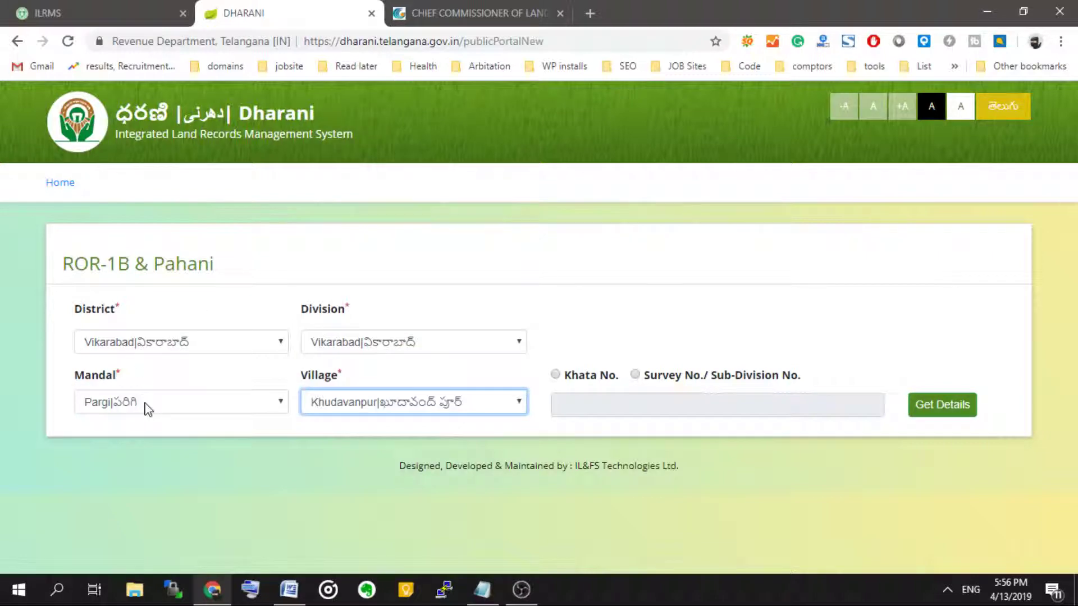
Step: Go back to the portal's home page and reopen the Land Status search with empty fields
left_click(72, 184)
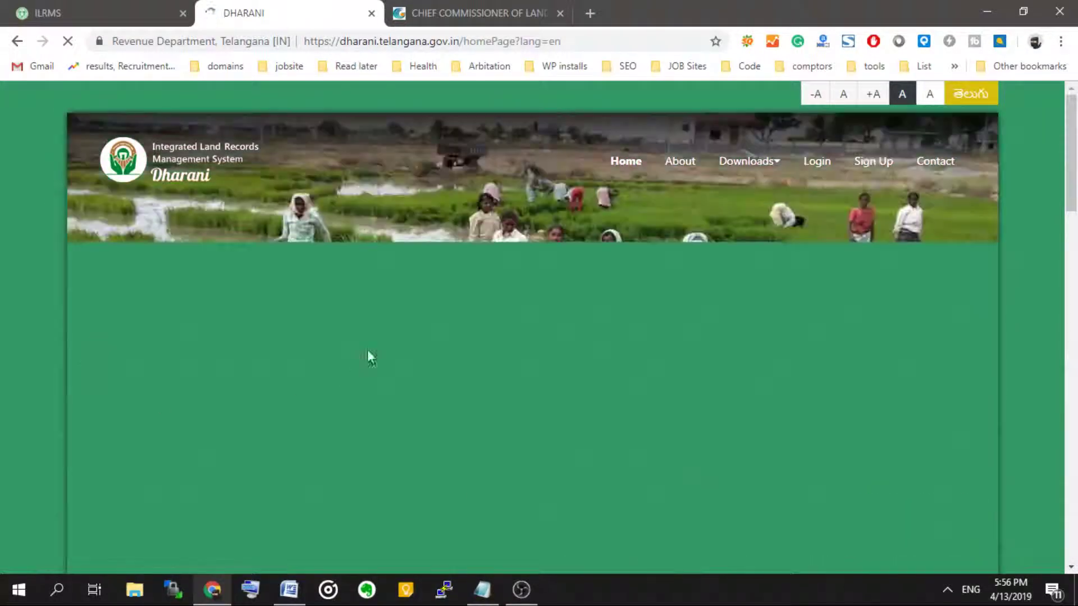
scroll(27, 269, "down", 8)
scroll(26, 269, "down", 1)
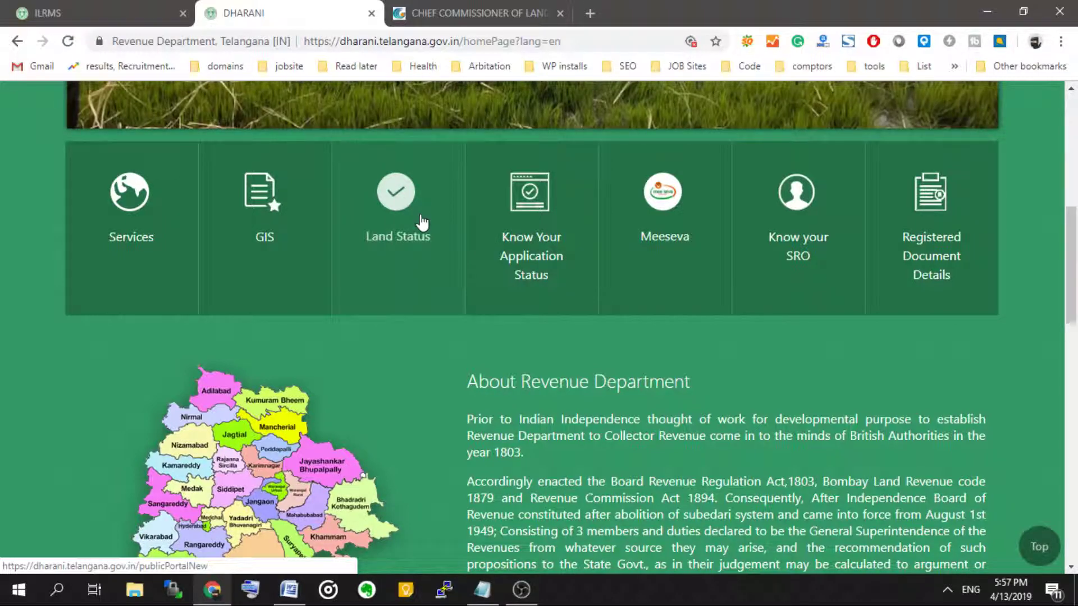
left_click(422, 220)
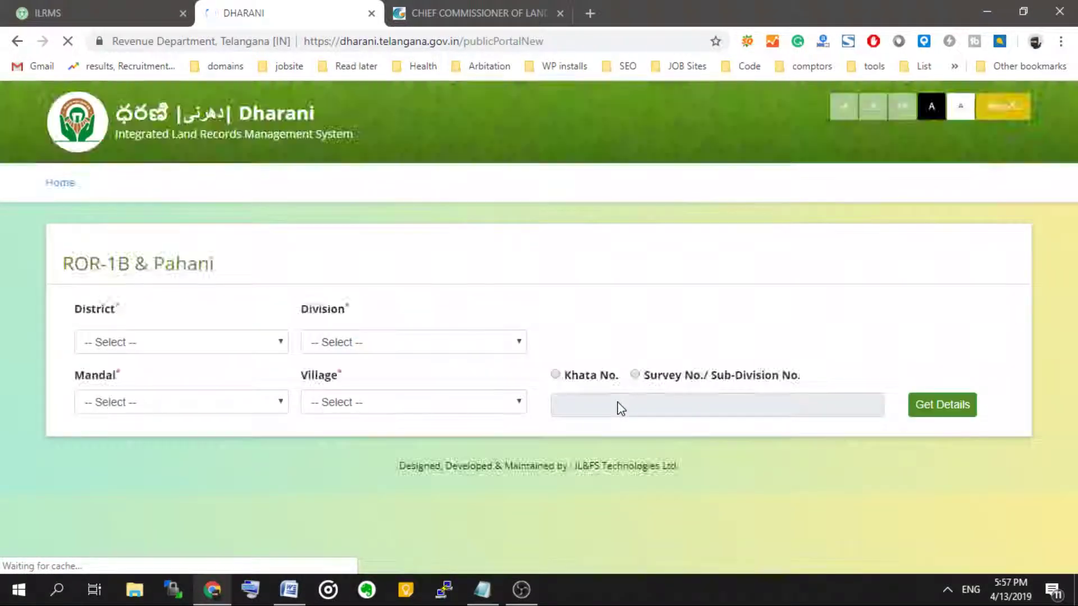
Step: Set the land record search to district Vikarabad, division Vikarabad, mandal Kulkacharla and village Kusumasamudram
left_click(238, 340)
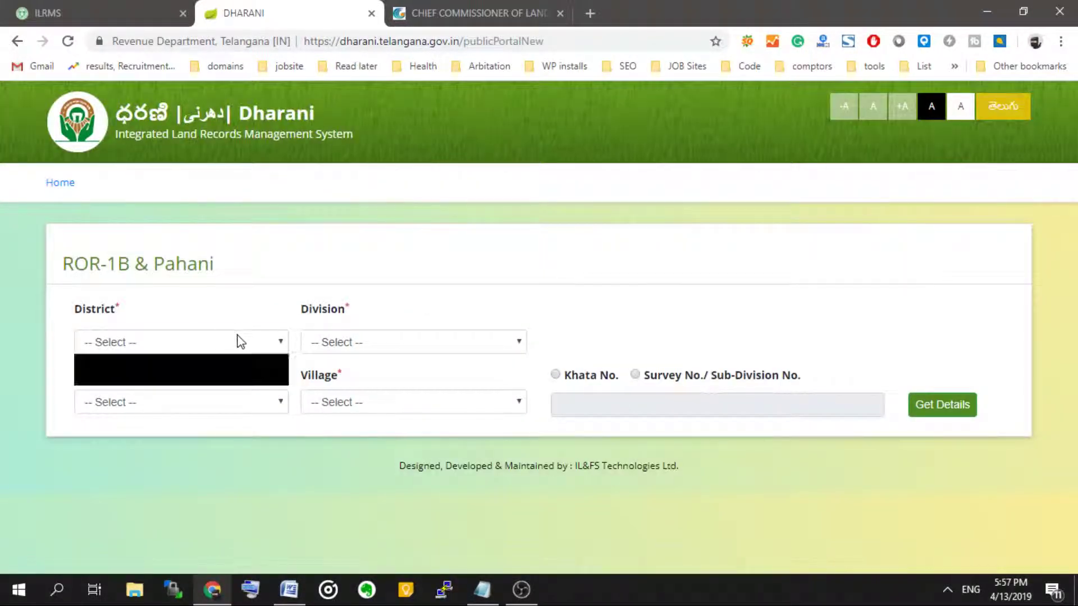
key("Return")
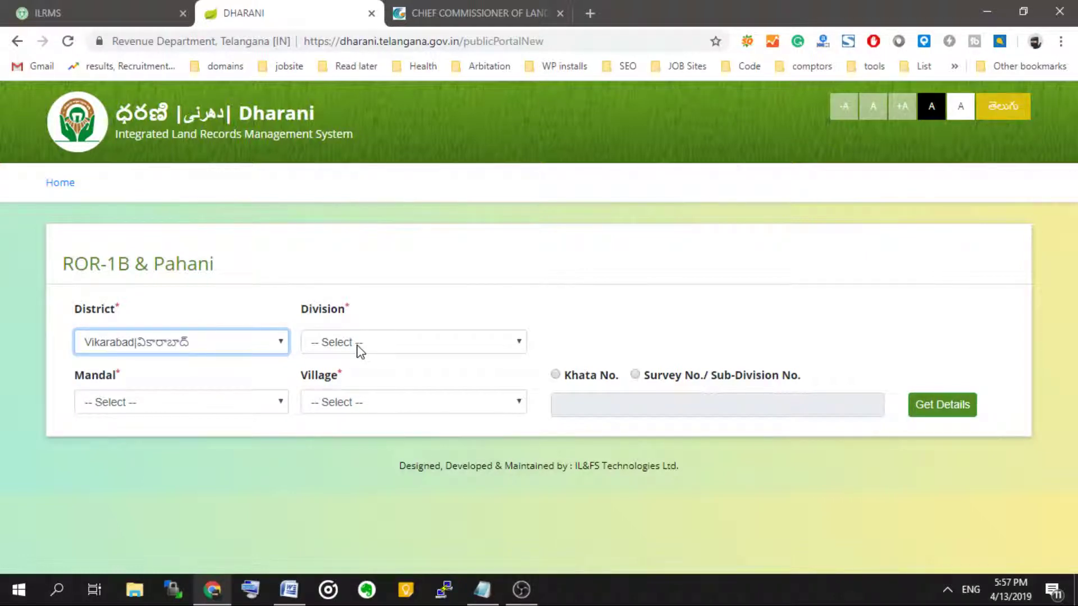
left_click(362, 348)
left_click(368, 380)
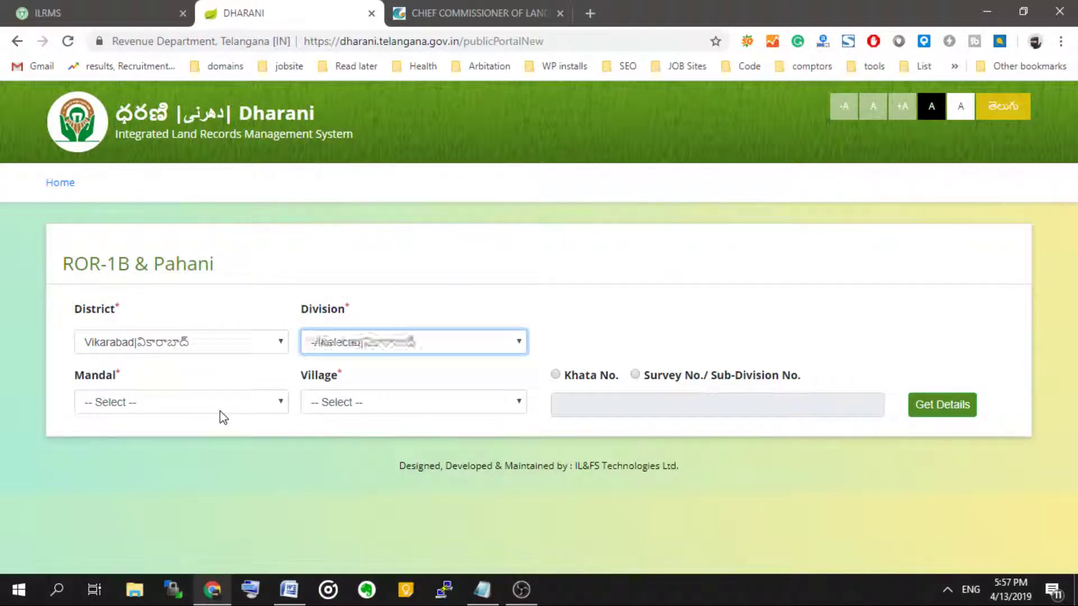
left_click(219, 403)
left_click(218, 457)
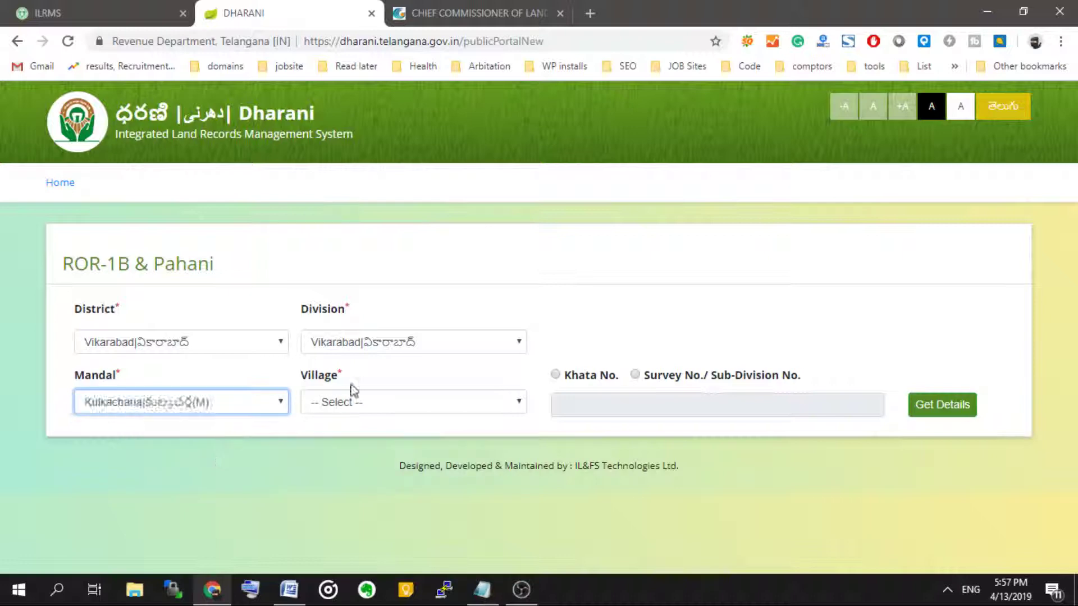
left_click(354, 403)
left_click(373, 280)
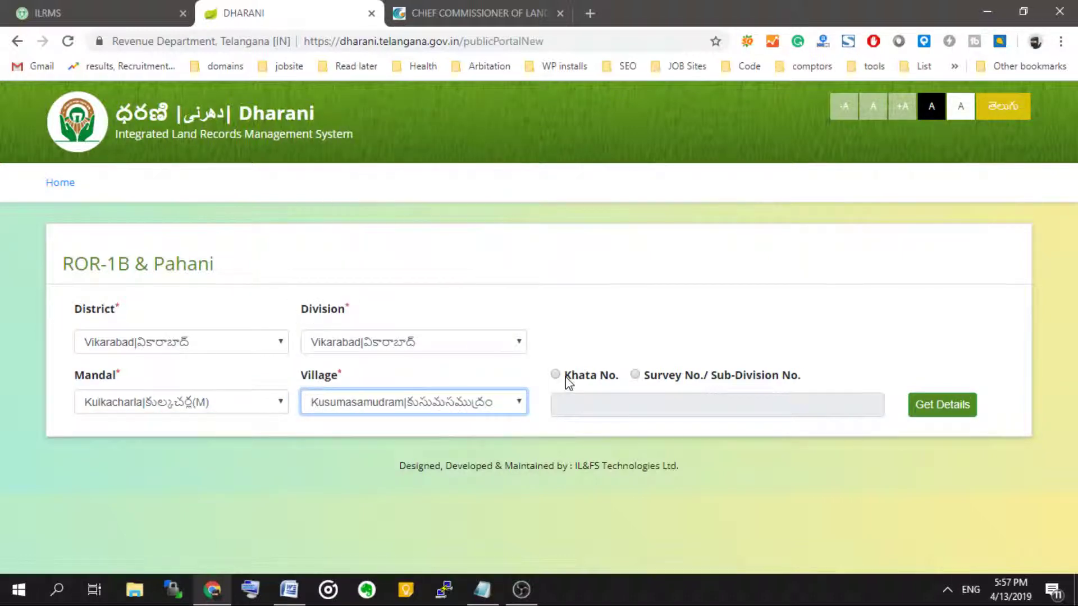
Step: Reset the District selection to -- Select -- and return to the Dharani home page
left_click(187, 343)
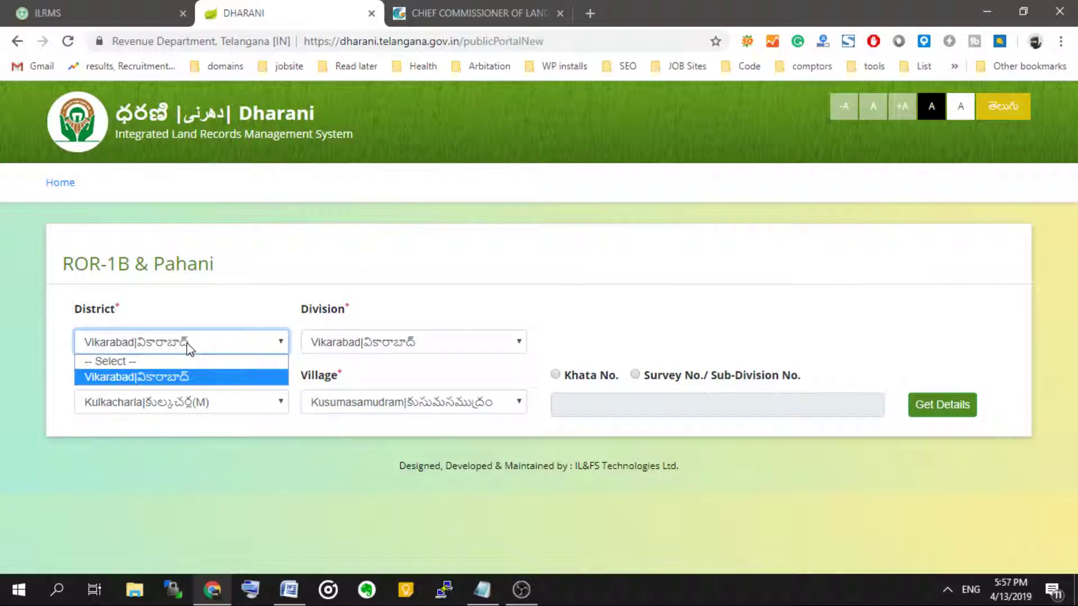
left_click(149, 359)
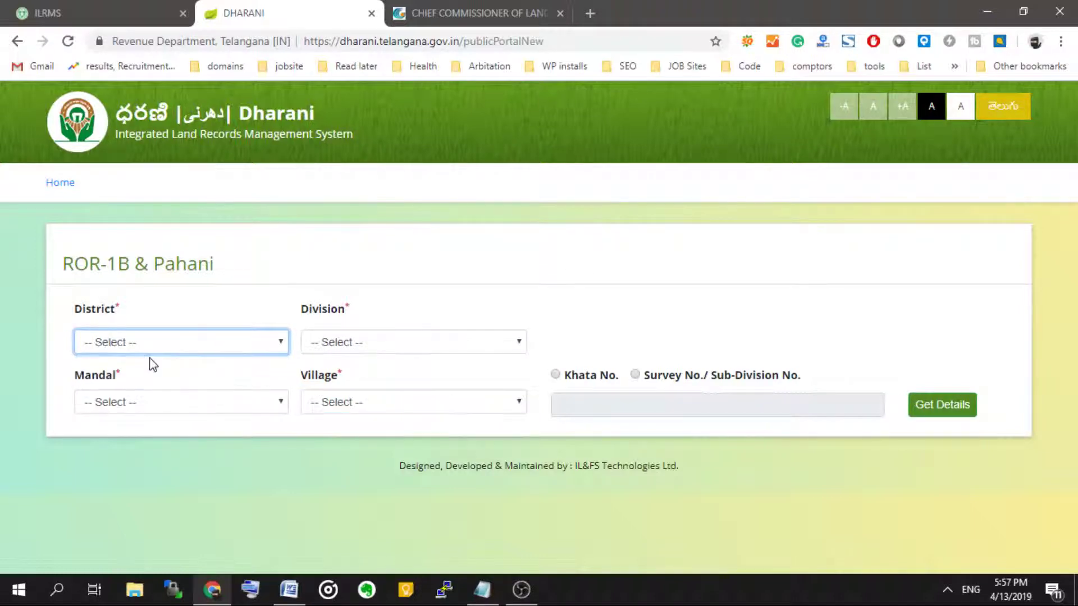
left_click(60, 183)
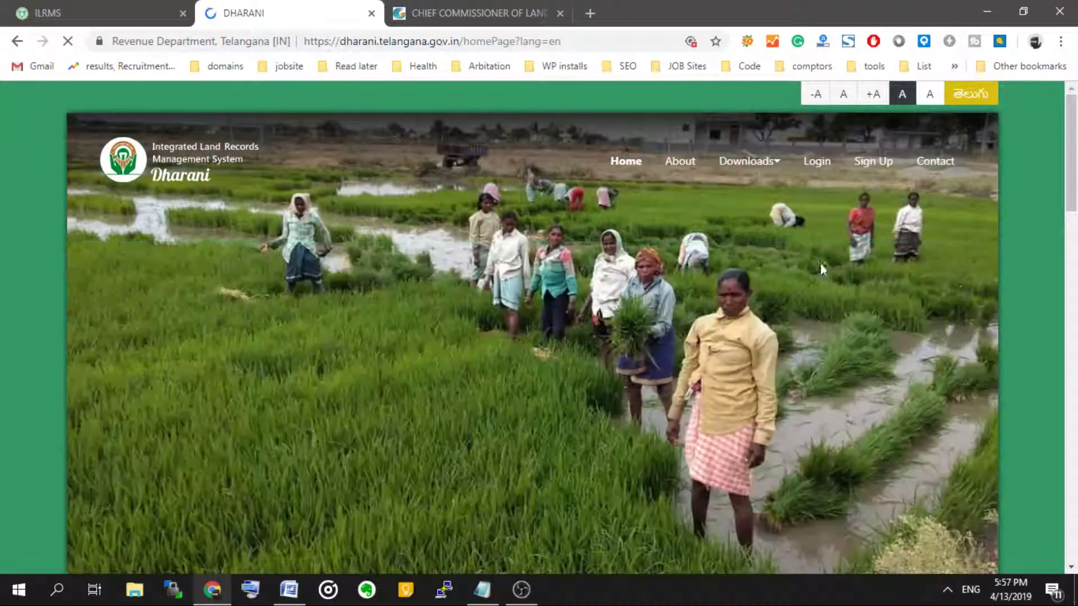
Step: Look through the home page's service links, registration and mutation statistics, and the About Revenue Department section
scroll(1023, 310, "down", 7)
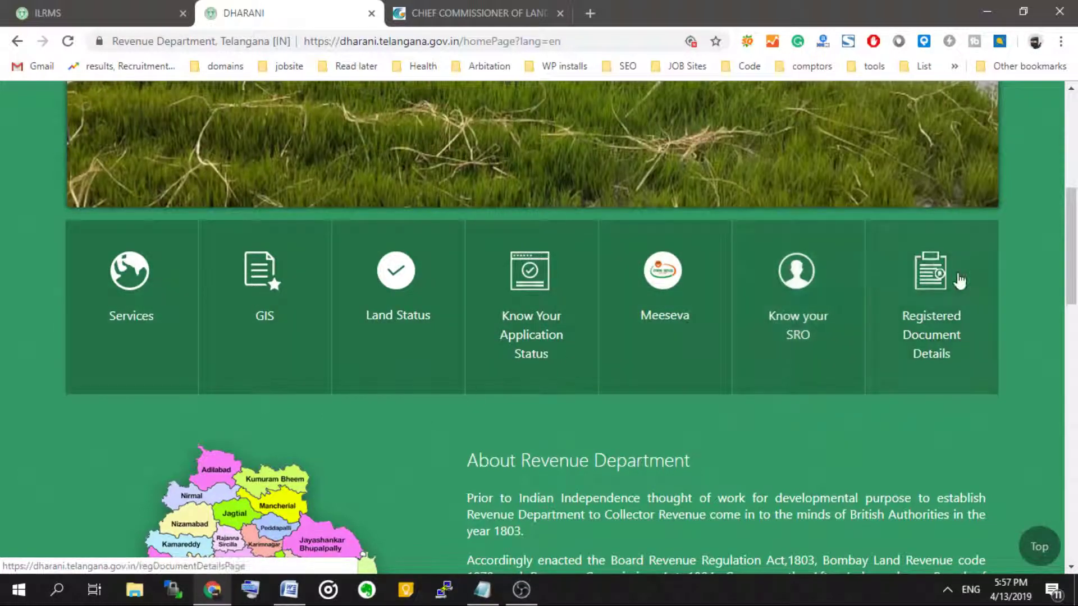
scroll(971, 272, "down", 7)
scroll(982, 264, "down", 7)
scroll(980, 262, "up", 4)
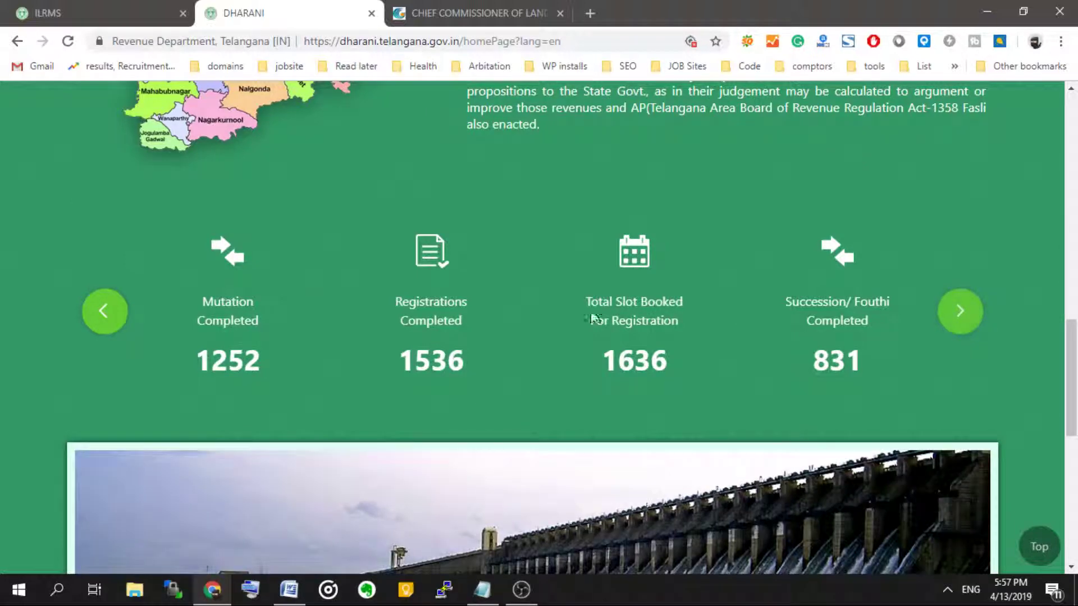
left_click(120, 310)
scroll(1001, 303, "up", 5)
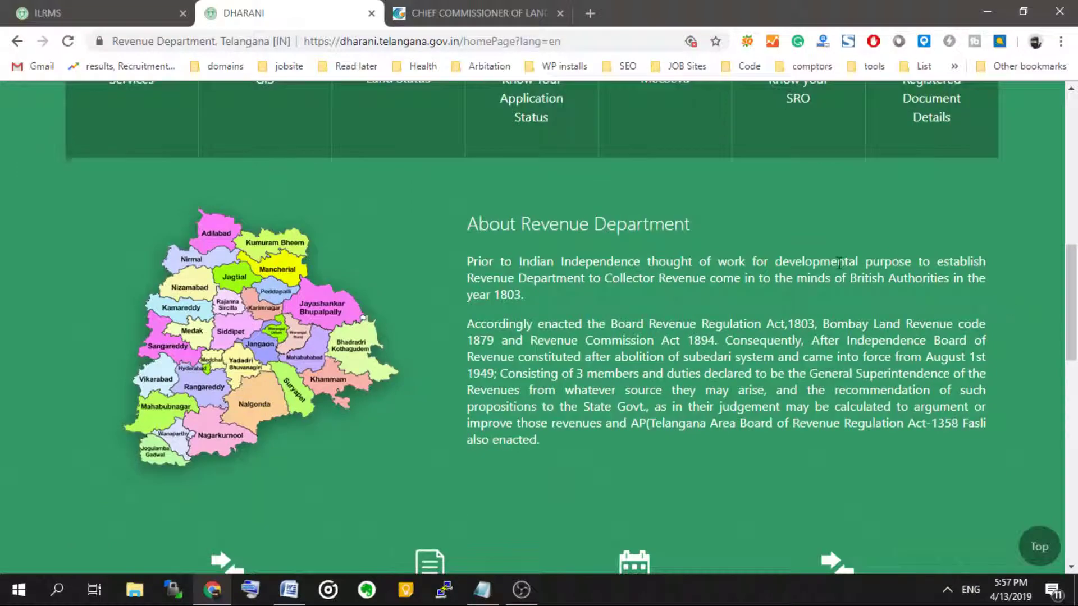
Step: Look through the home page's service links, the completed mutation and registration statistics, and the deed forms offered for download
scroll(785, 225, "up", 7)
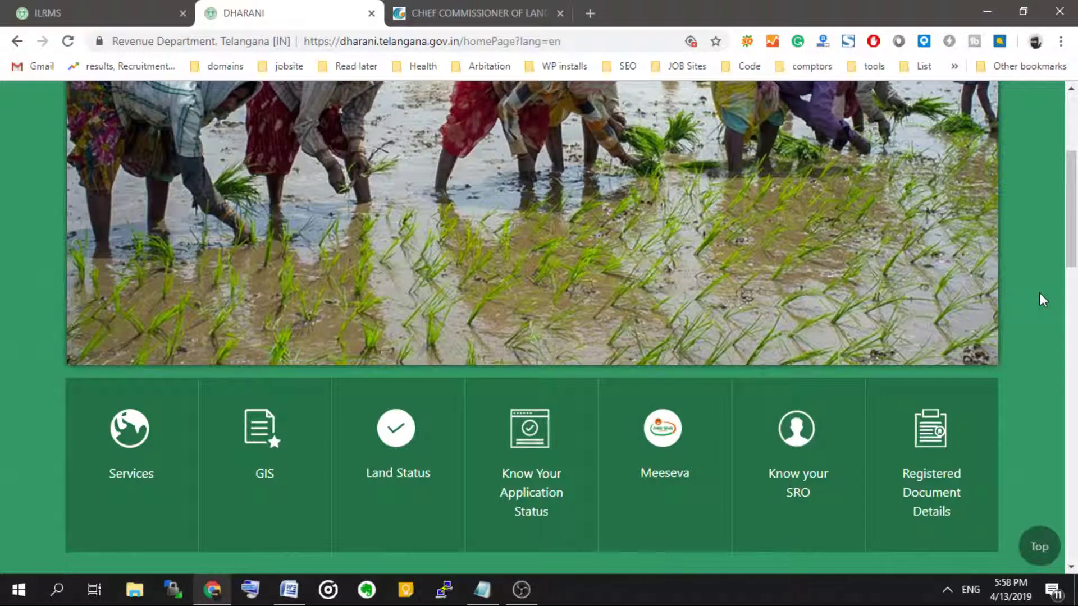
scroll(1039, 292, "down", 10)
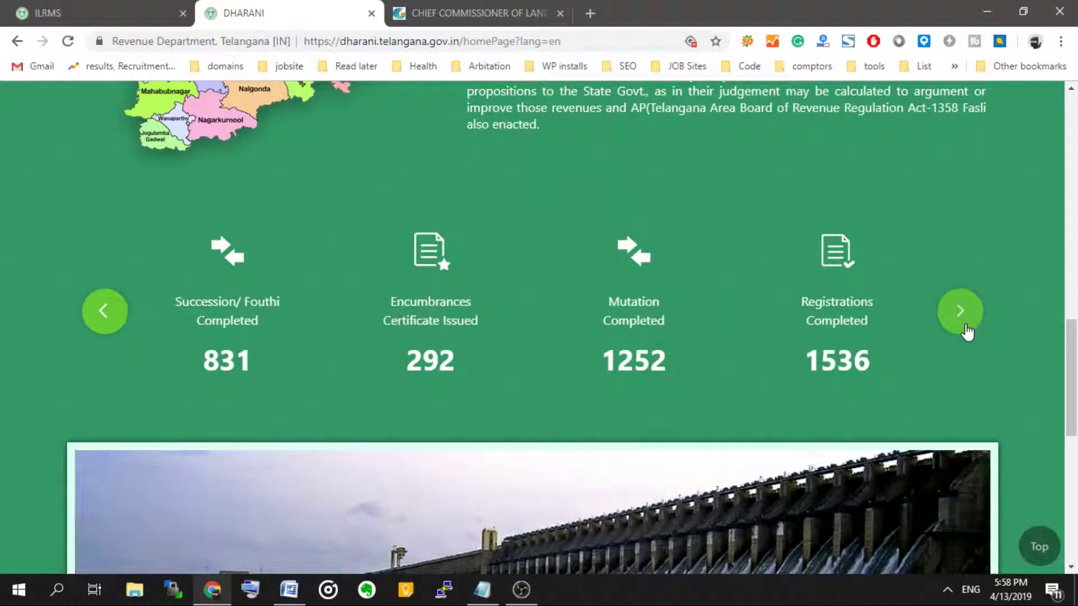
left_click(965, 326)
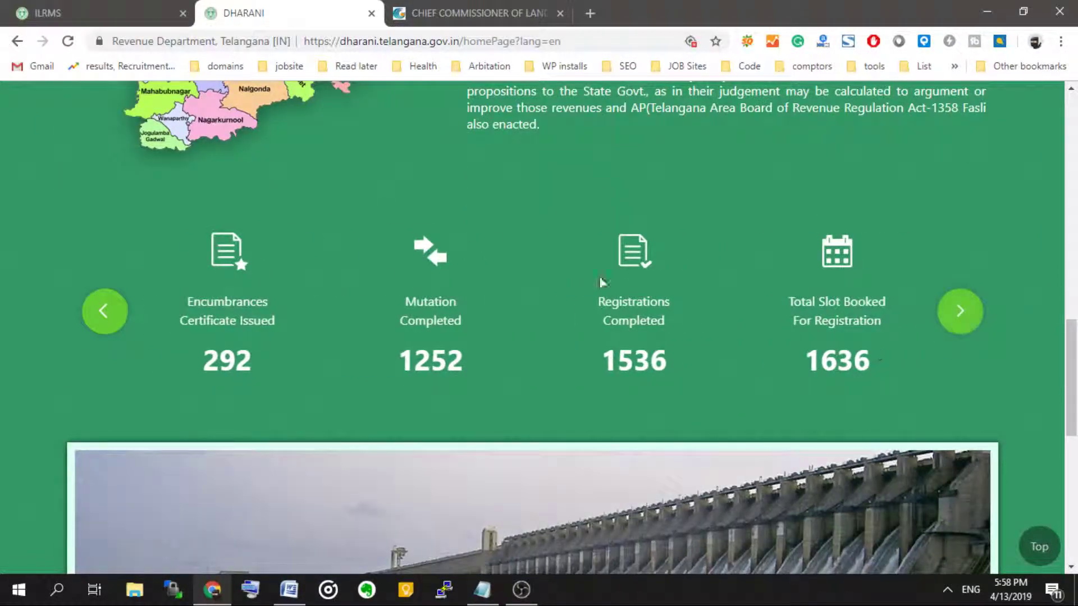
left_click(115, 325)
scroll(368, 337, "up", 15)
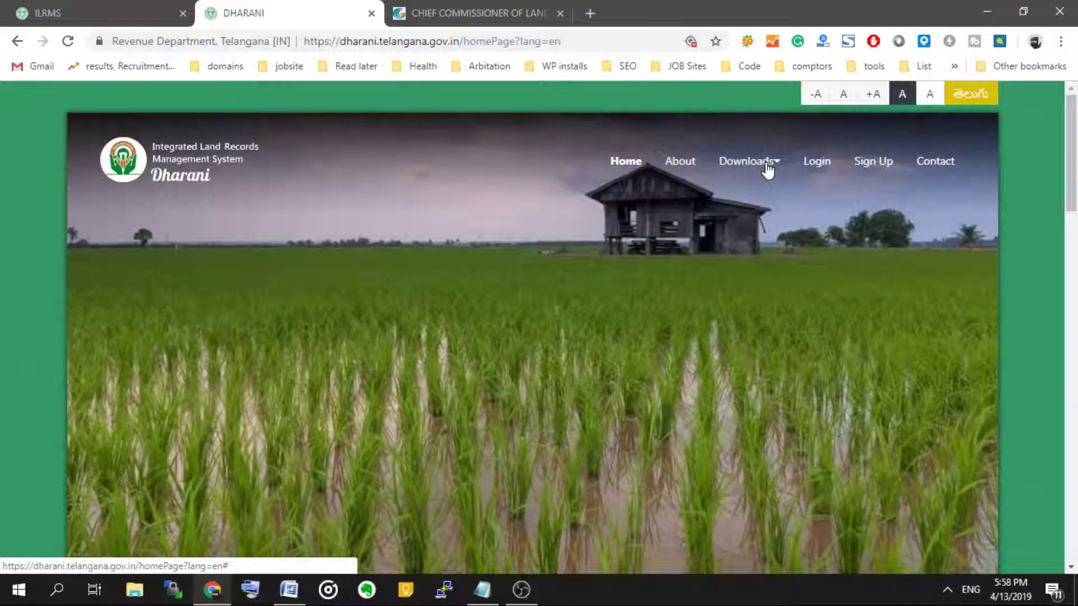
left_click(769, 168)
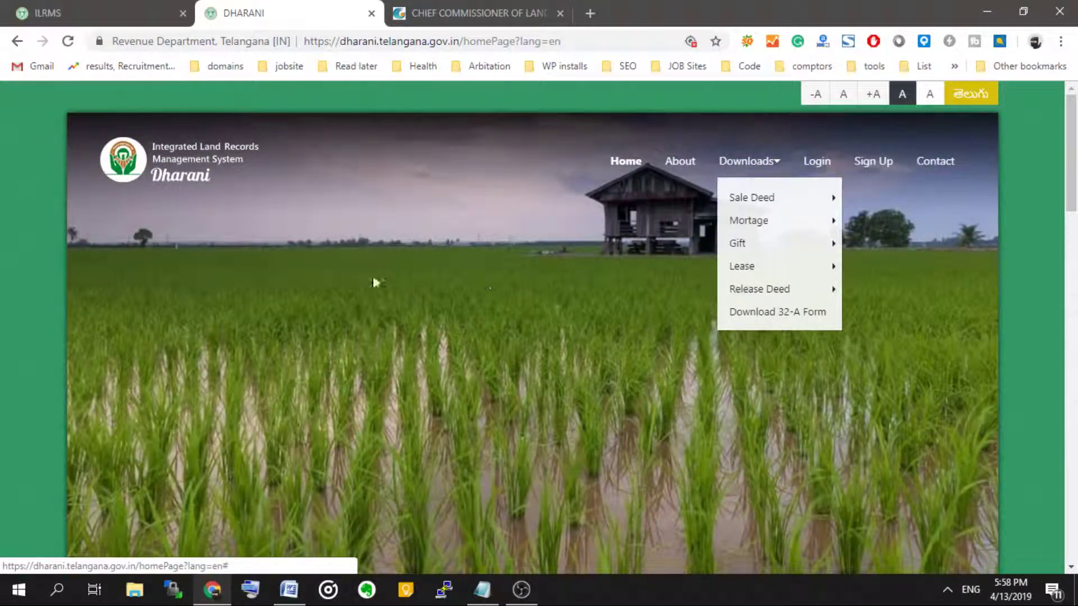
left_click(12, 278)
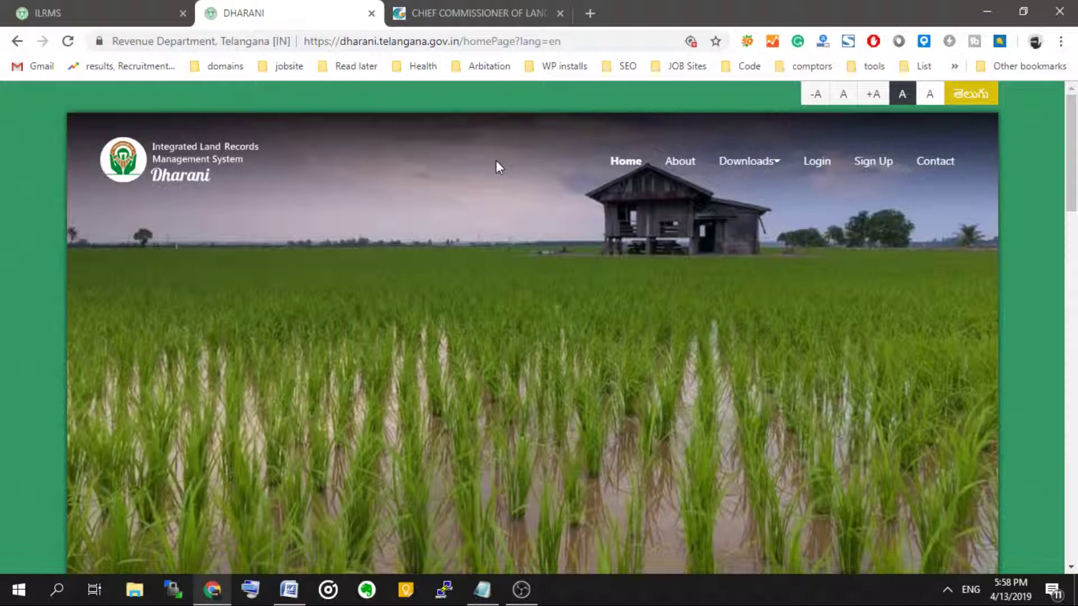
Step: Open the Land Status search and set both the district and the division to Vikarabad
scroll(495, 161, "down", 5)
scroll(15, 194, "up", 4)
scroll(17, 194, "down", 7)
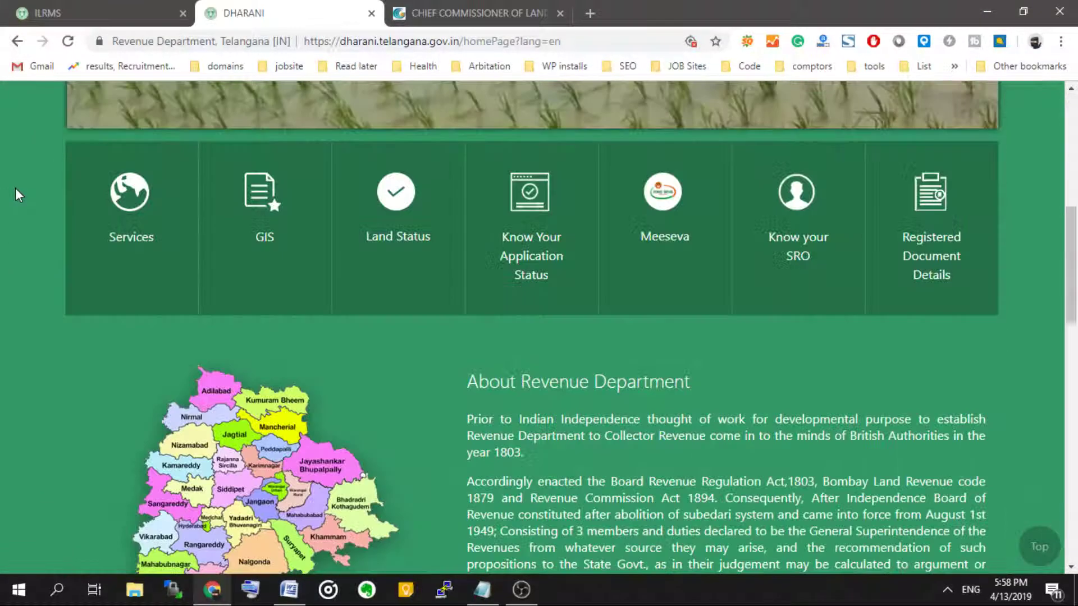
left_click(400, 231)
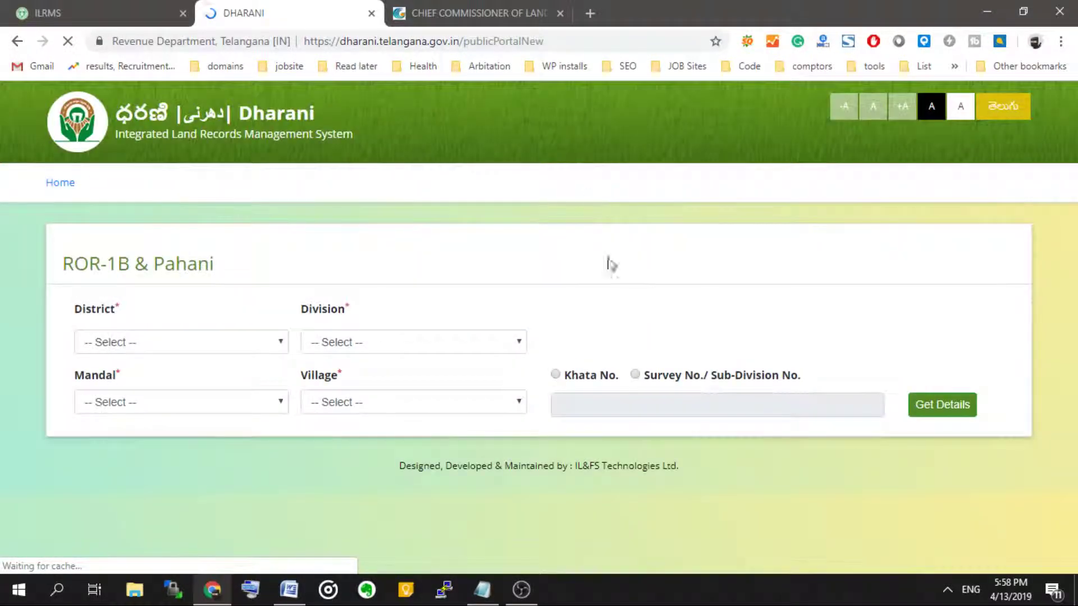
left_click(144, 343)
left_click(155, 365)
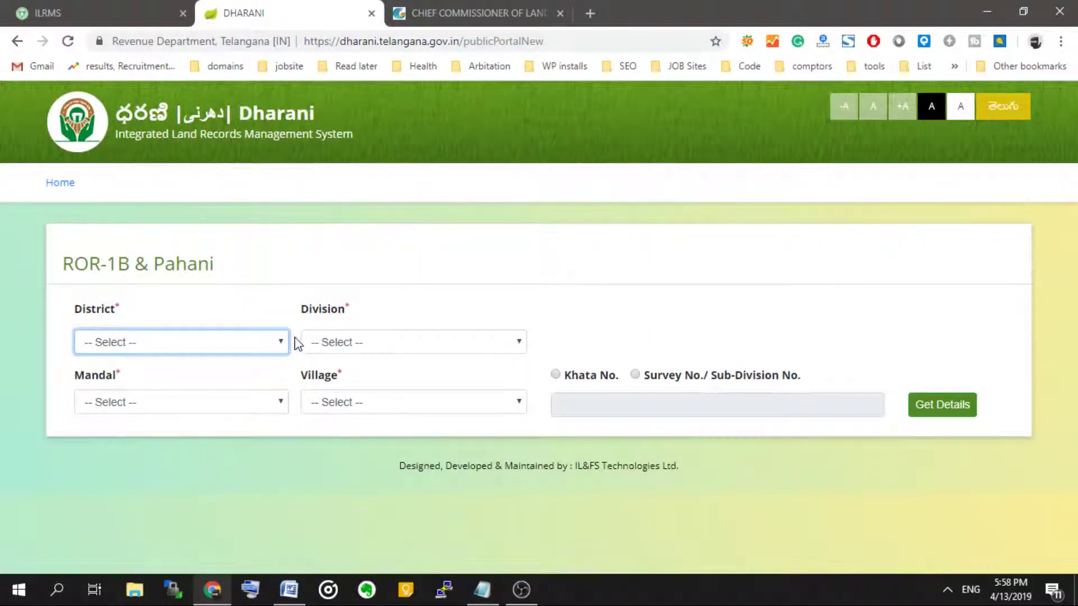
left_click(338, 342)
left_click(218, 347)
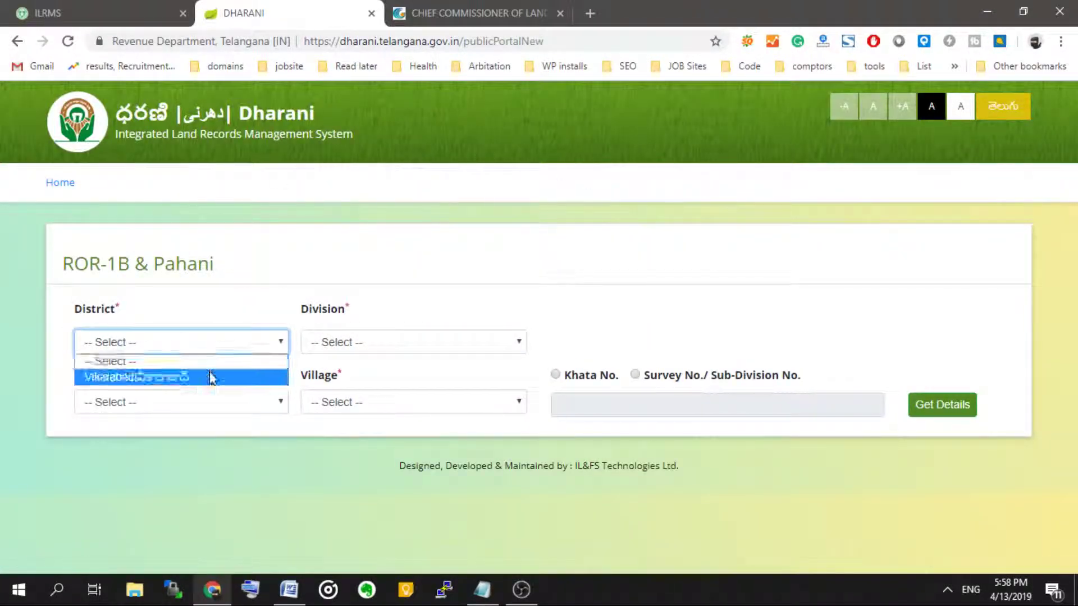
left_click(209, 376)
left_click(348, 343)
left_click(314, 377)
Step: Set the mandal to Kulkacharla and the village to Lingampalle in the ROR-1B & Pahani search
left_click(168, 402)
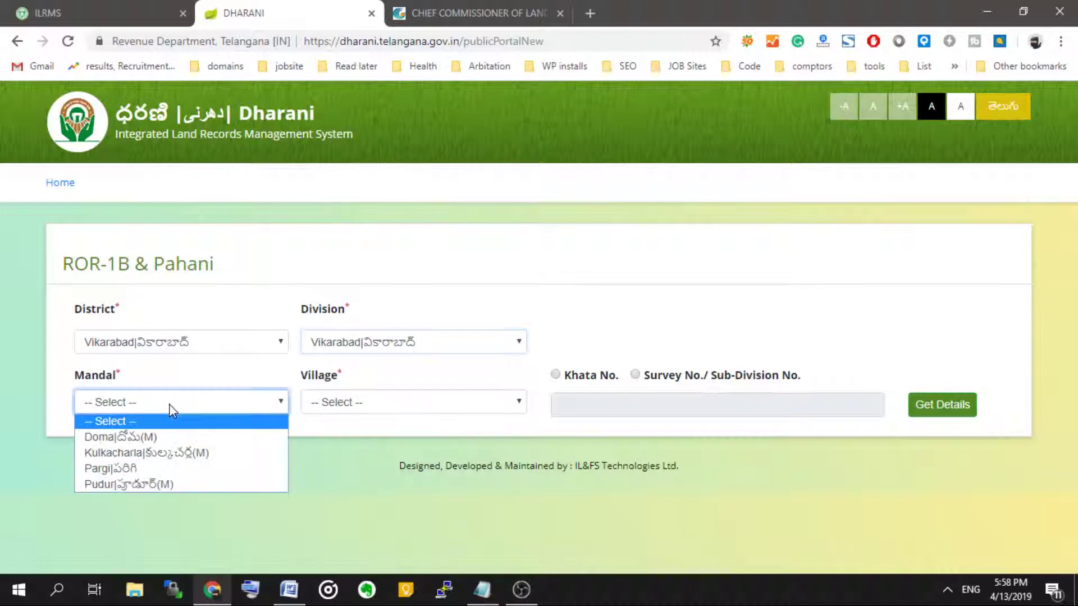
left_click(168, 450)
left_click(333, 402)
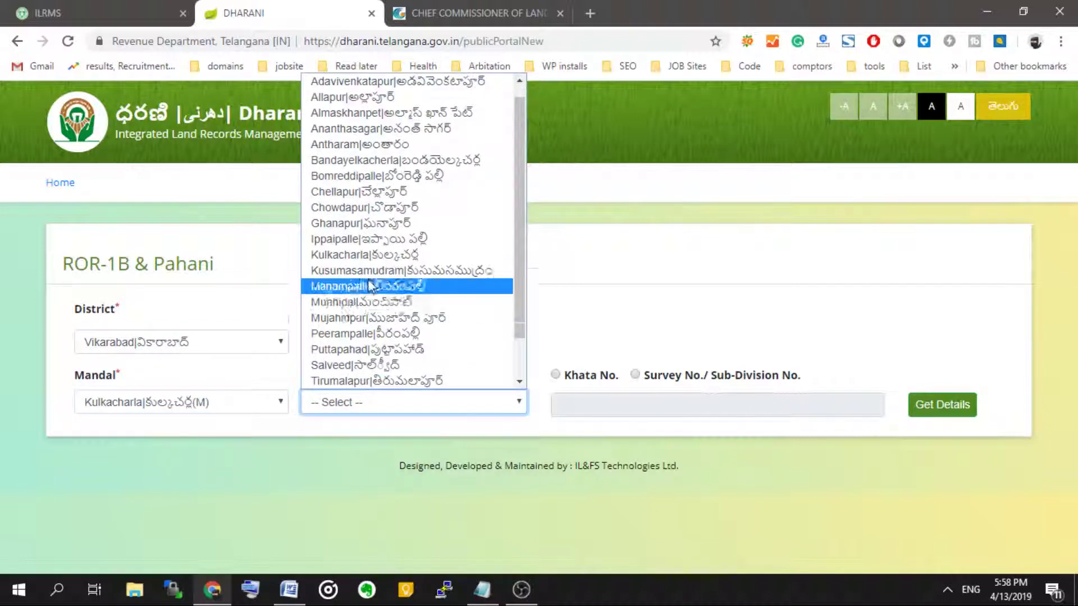
left_click(368, 284)
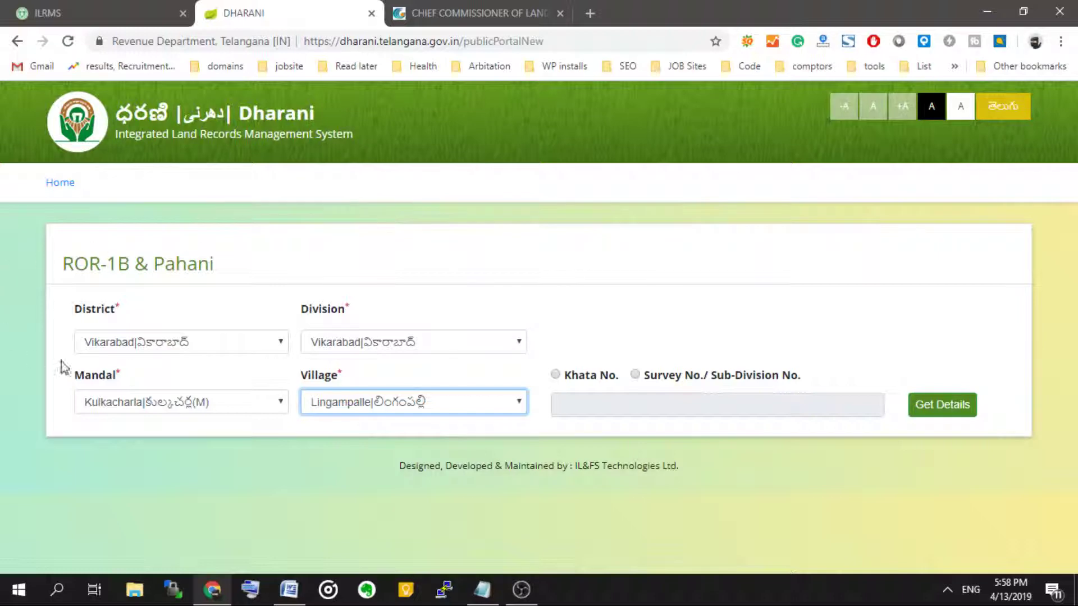
Step: Try to get the land details without a number, first with no search option and again with Survey No./ Sub-Division No. selected
left_click(935, 420)
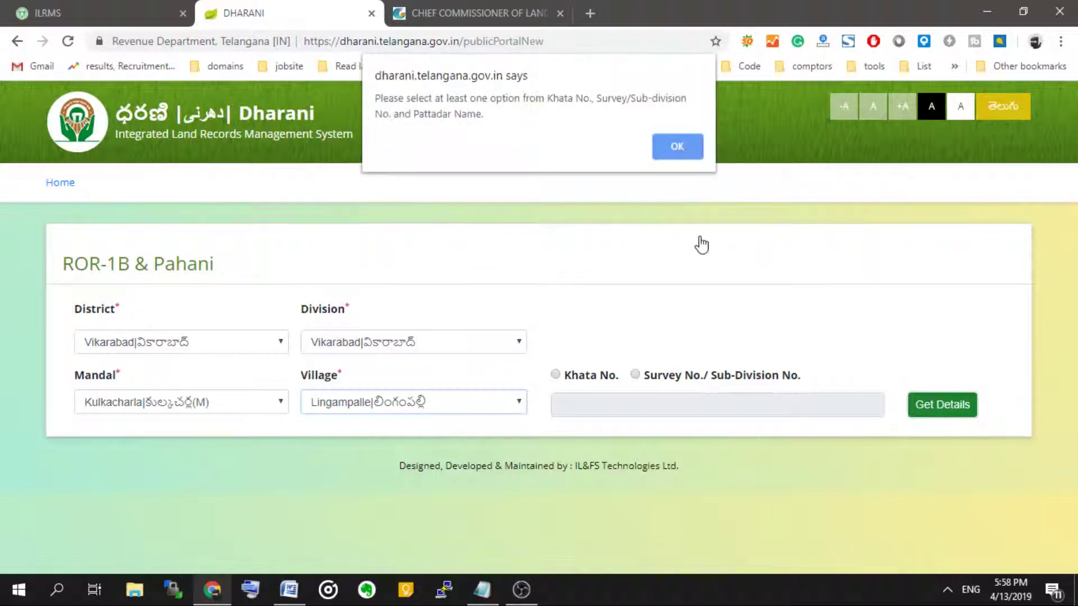
left_click(678, 147)
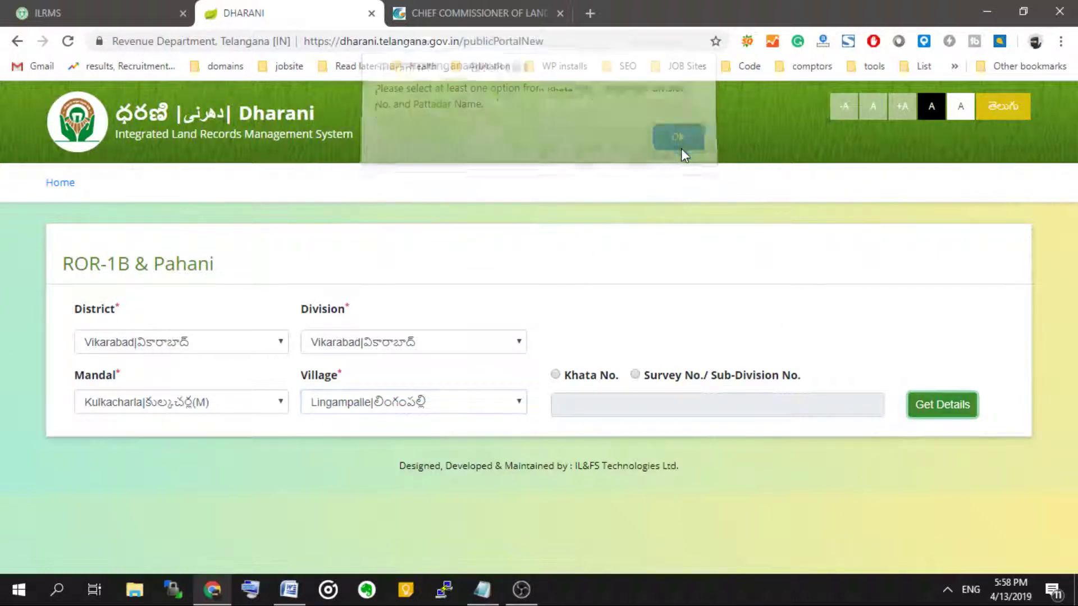
left_click(875, 422)
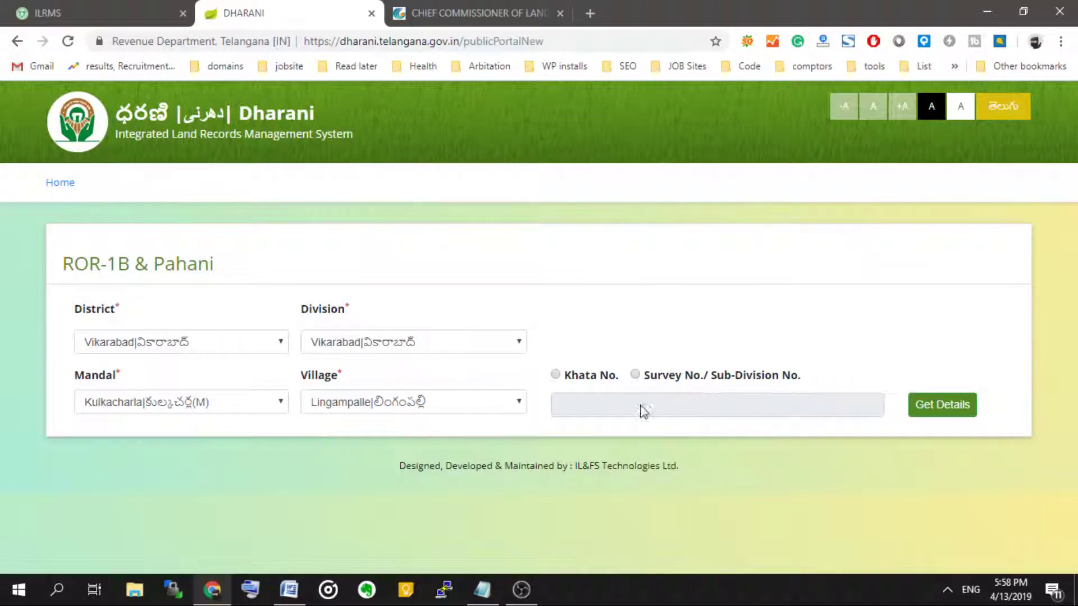
left_click(963, 404)
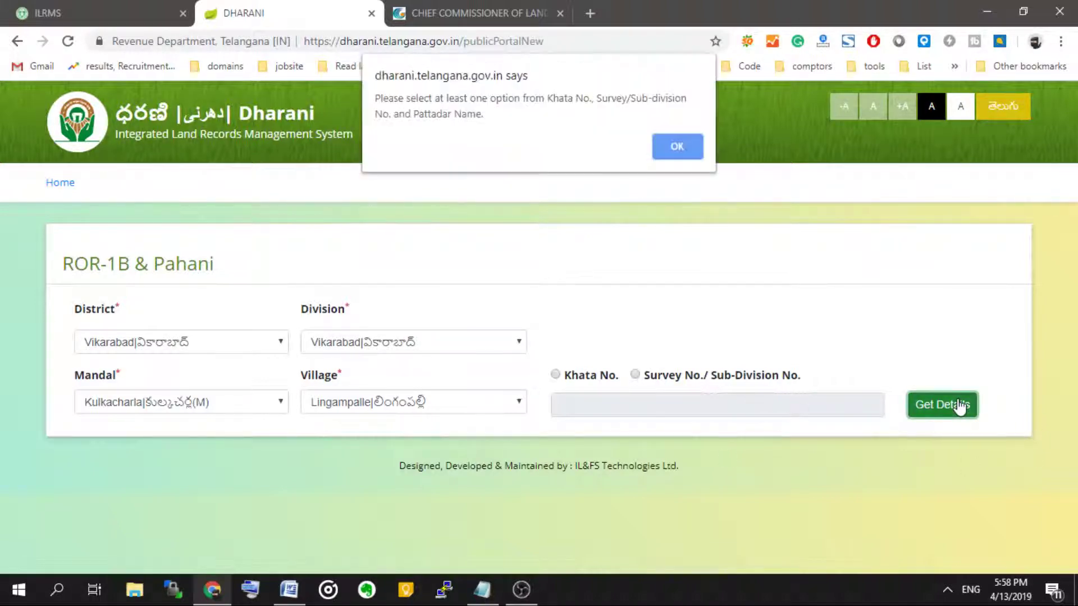
left_click(690, 149)
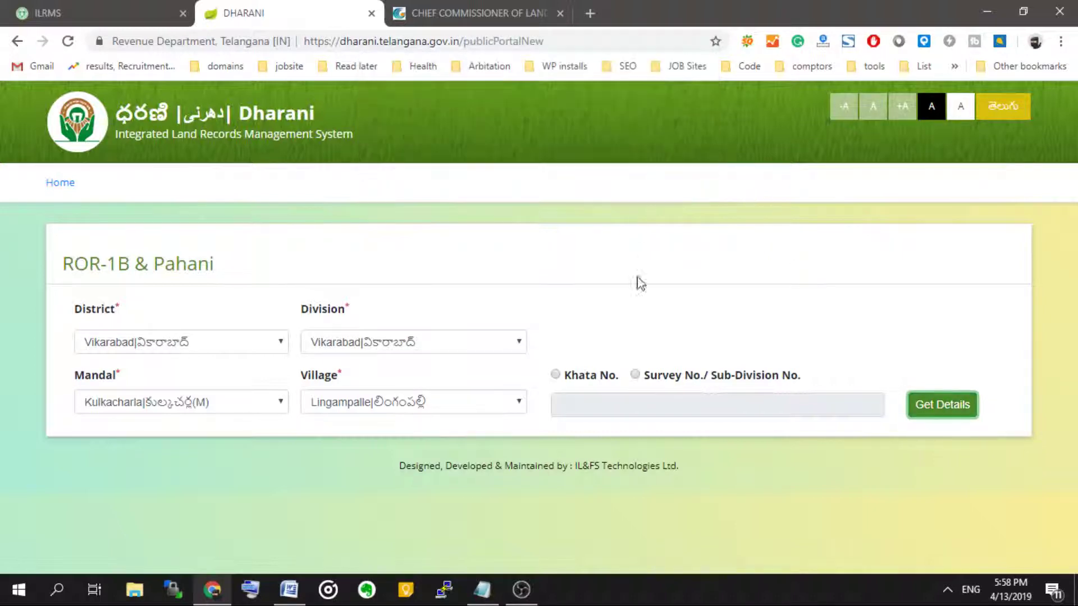
left_click(636, 376)
left_click(953, 413)
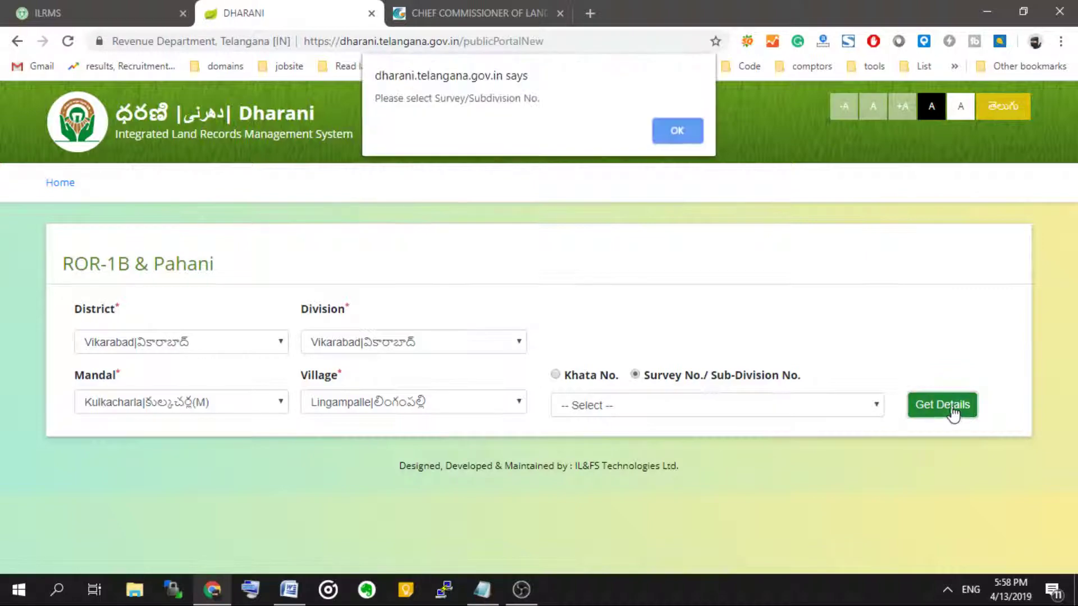
left_click(668, 130)
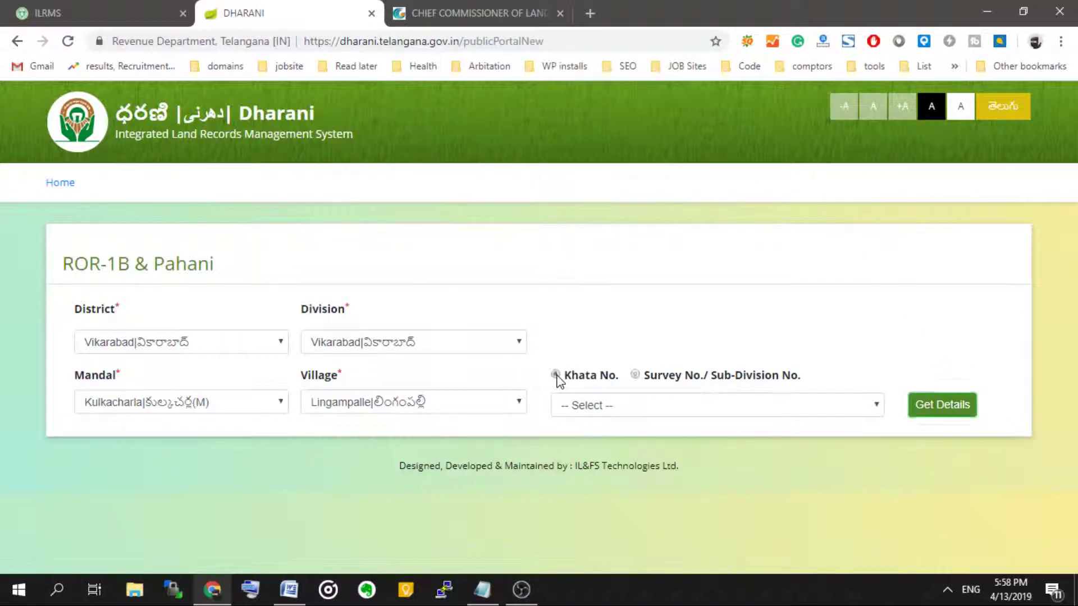
Step: Switch the search to Khata No. and choose a khata number
left_click(553, 375)
left_click(612, 410)
left_click(615, 342)
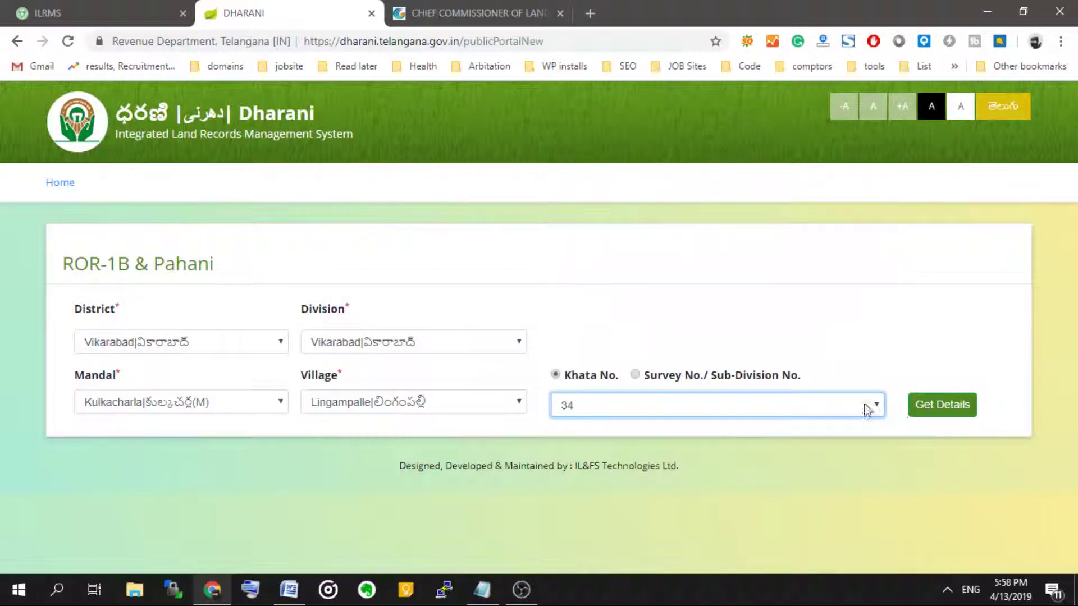
Step: Get the land details for Survey No./ Sub-Division No. 2/అ1 and view the ROR-1B document
left_click(636, 375)
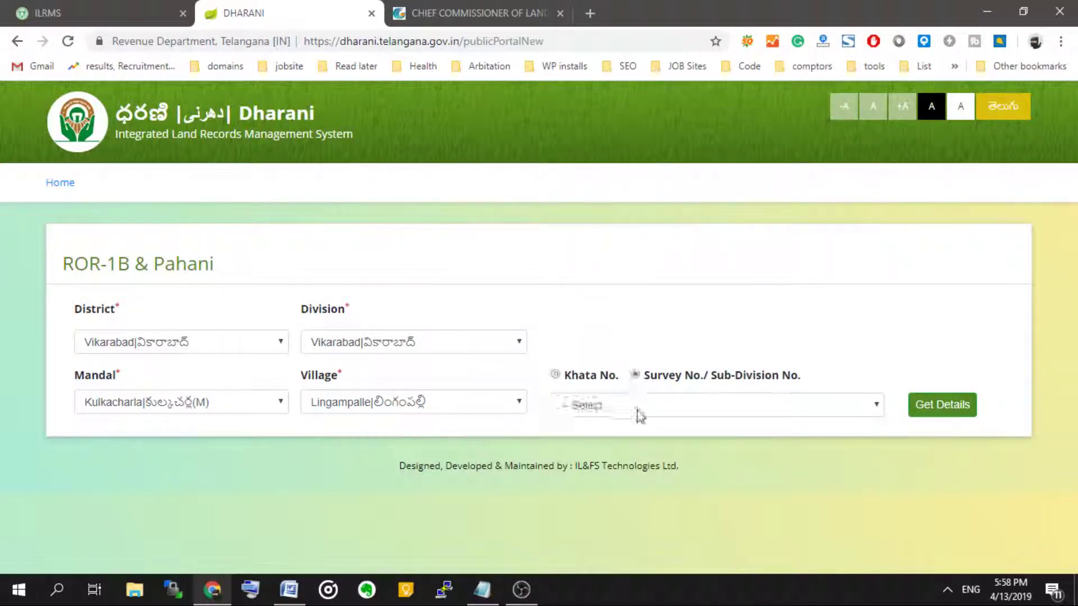
left_click(638, 409)
left_click(639, 337)
left_click(942, 405)
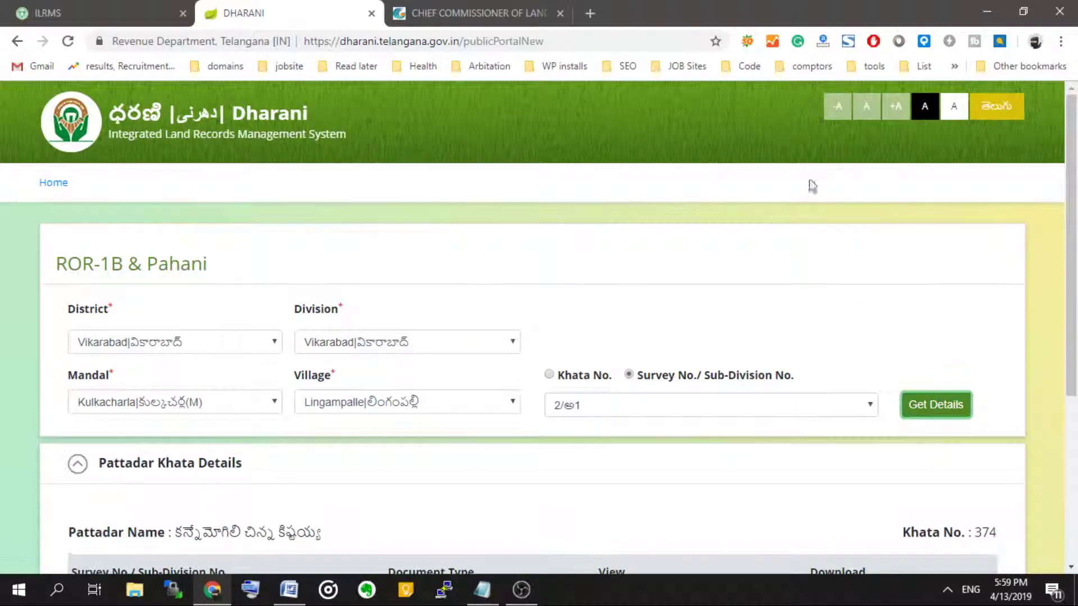
scroll(556, 308, "down", 5)
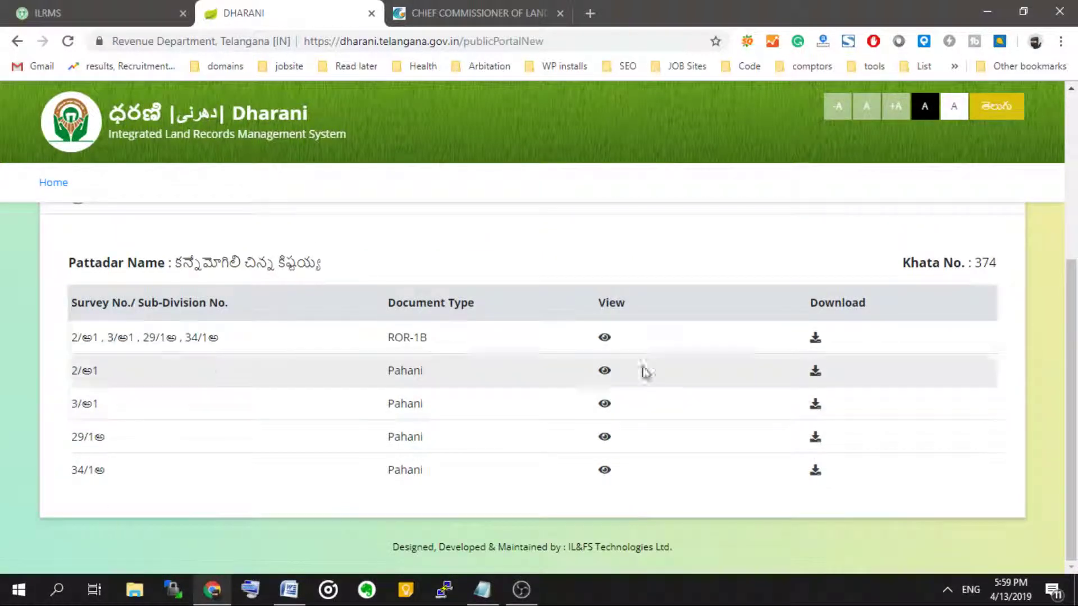
left_click(605, 337)
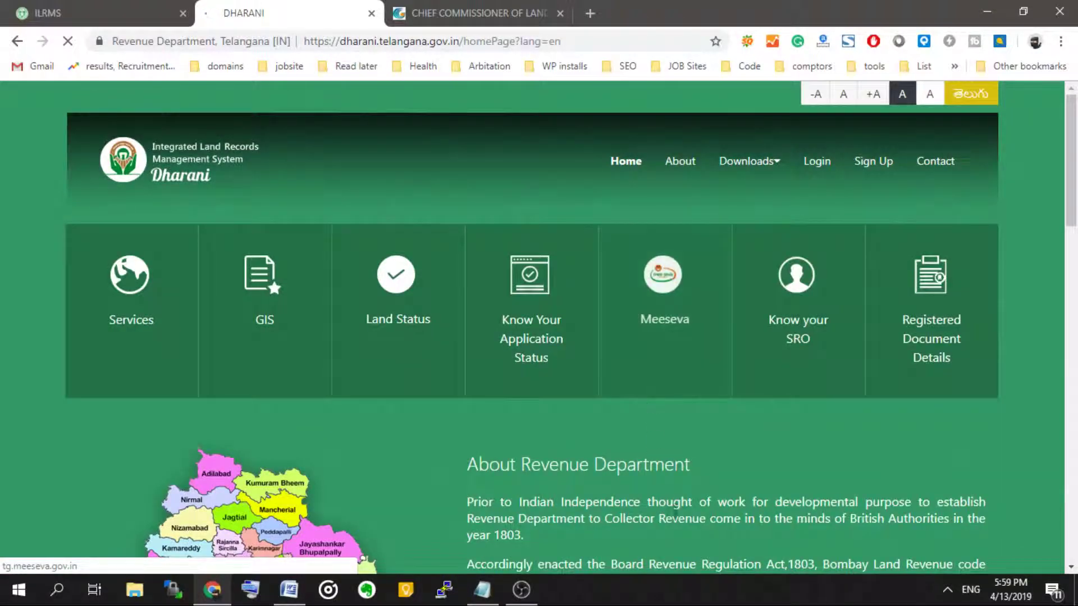
Step: Open the Know your SRO service from the Dharani home page
scroll(813, 325, "down", 10)
scroll(813, 325, "up", 4)
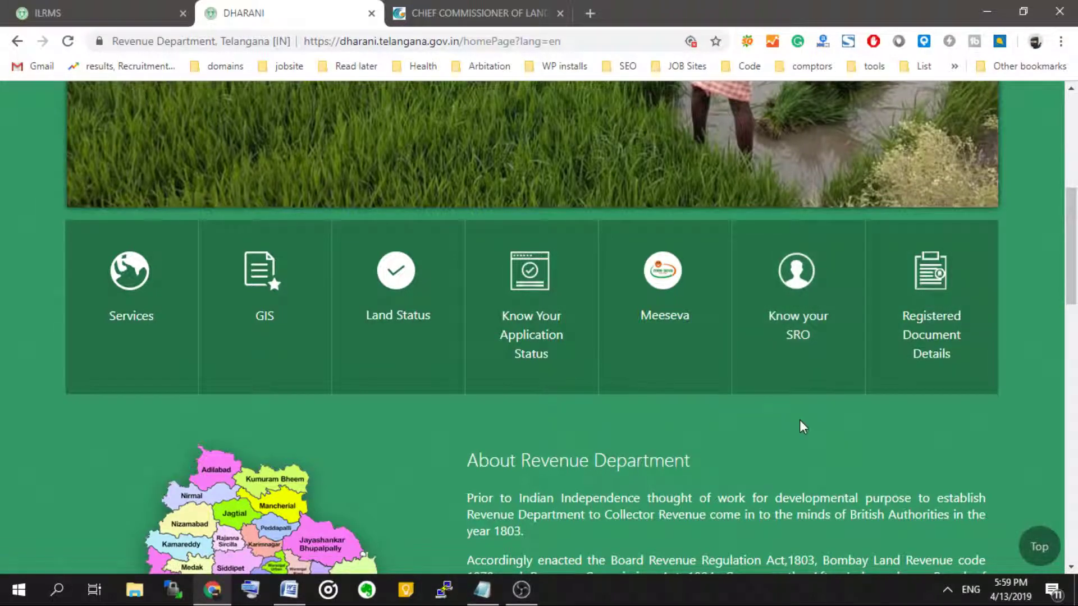
left_click(799, 334)
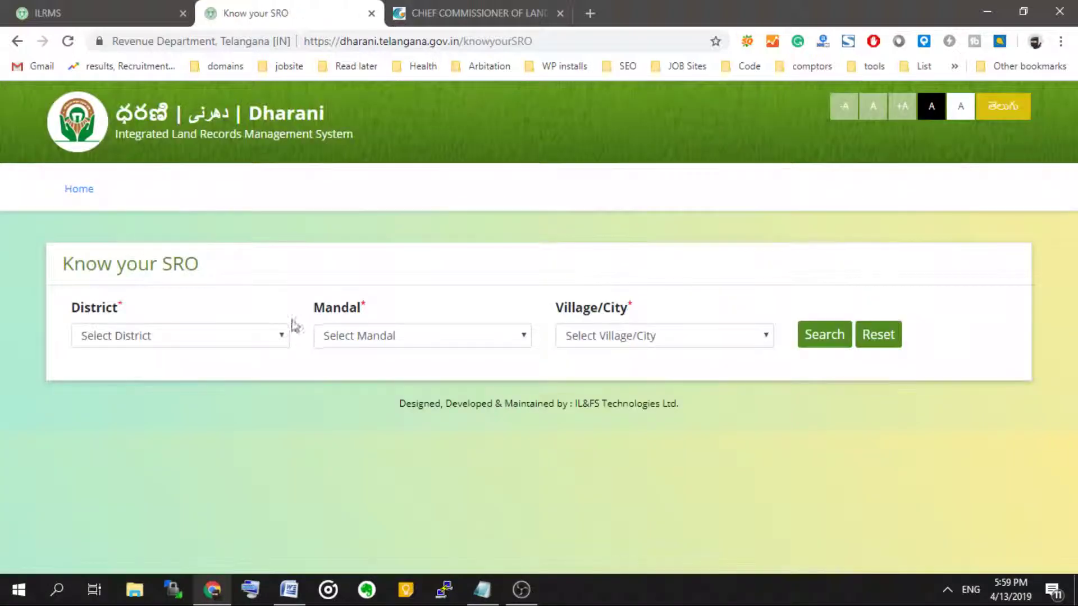
Step: Search for the Sub-Register Office of district Mahabubnagar, mandal Mahabubnagar Rural and village Manikonda
left_click(211, 335)
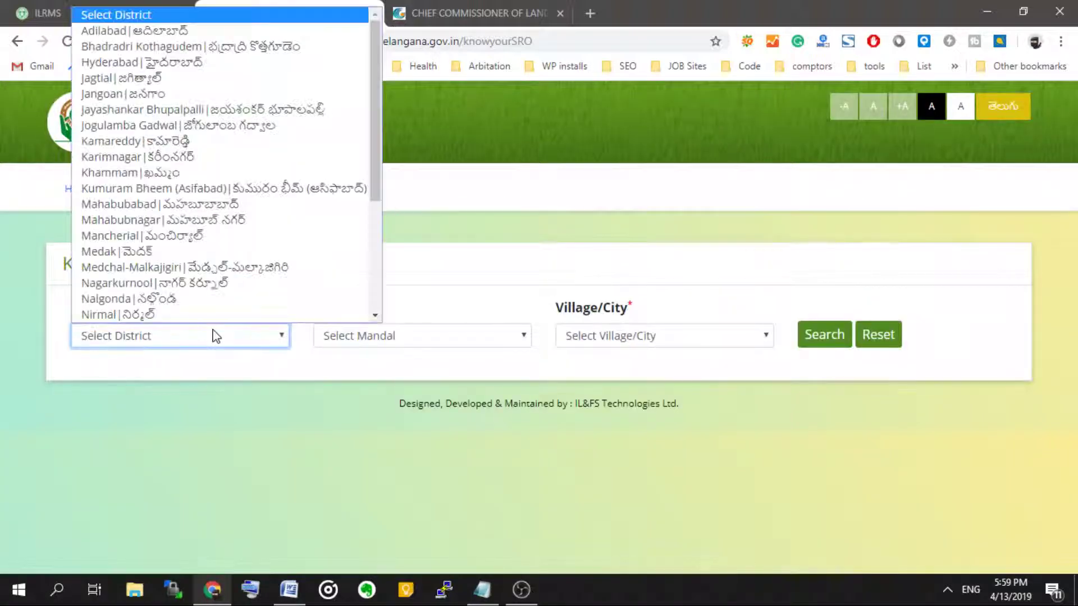
left_click(168, 216)
left_click(391, 337)
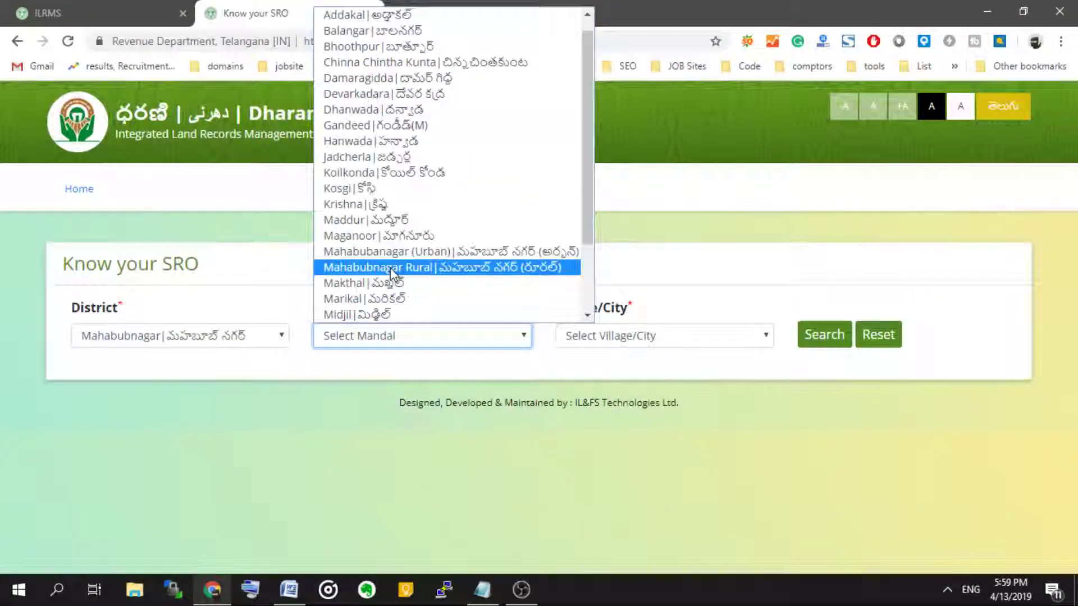
left_click(457, 267)
left_click(604, 336)
left_click(611, 233)
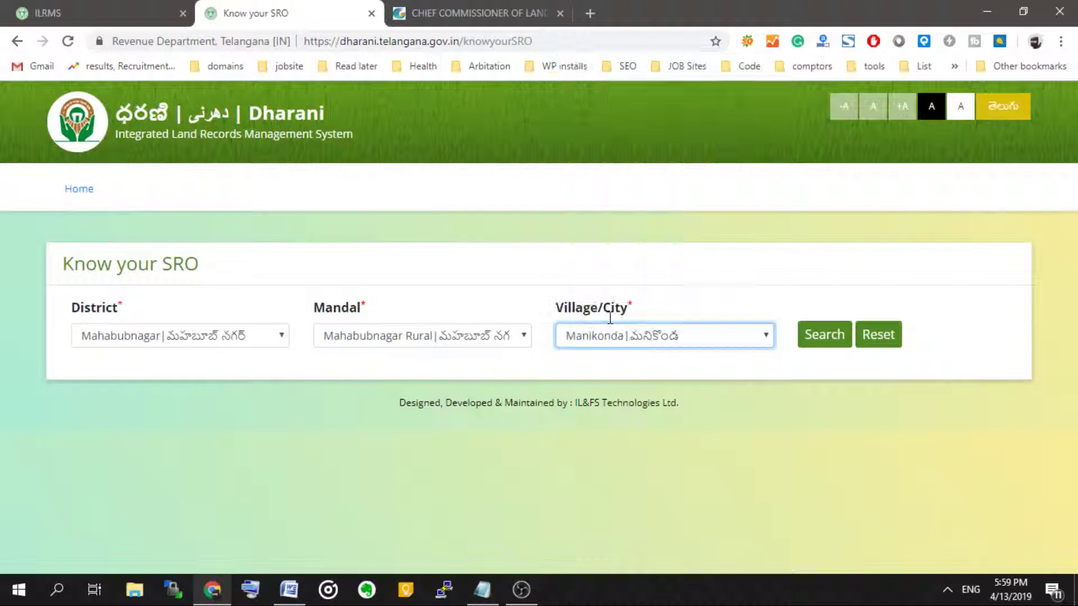
left_click(828, 330)
scroll(561, 405, "down", 1)
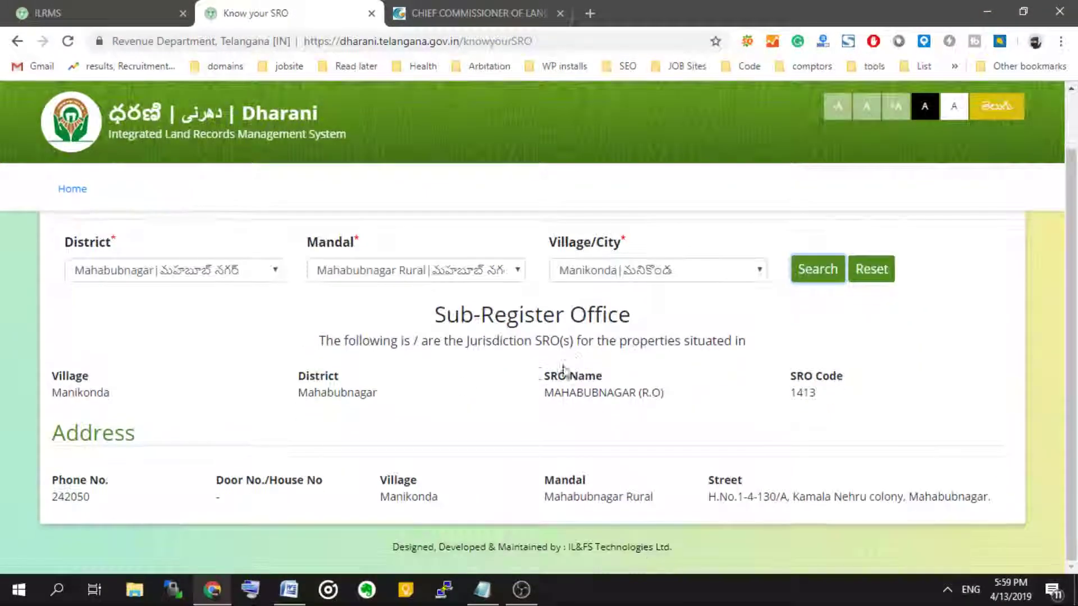
Step: Return to the Dharani home page and open the Registered Document Details service
scroll(393, 365, "up", 1)
left_click(66, 188)
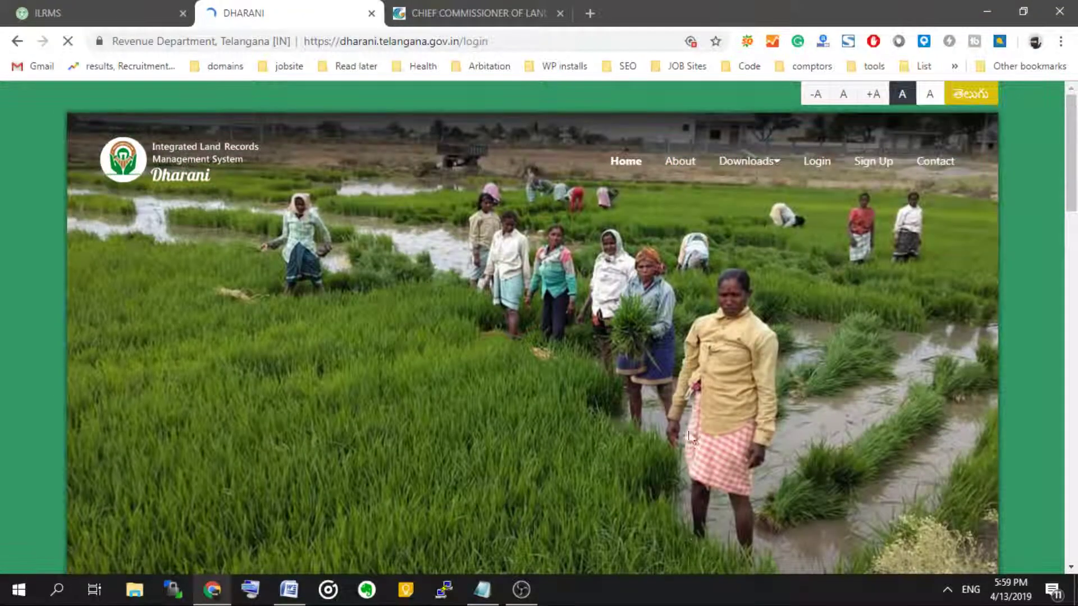
scroll(663, 404, "down", 6)
left_click(934, 281)
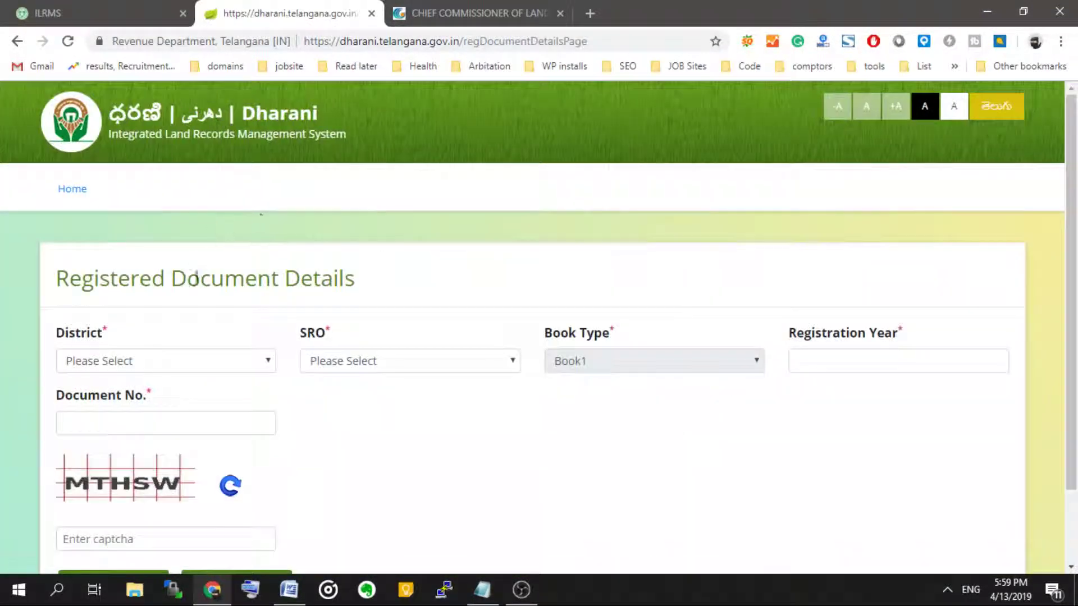
Step: Choose district Adilabad, SRO ADILABAD and registration year 2010 for the registered document search
scroll(229, 301, "down", 1)
left_click(217, 275)
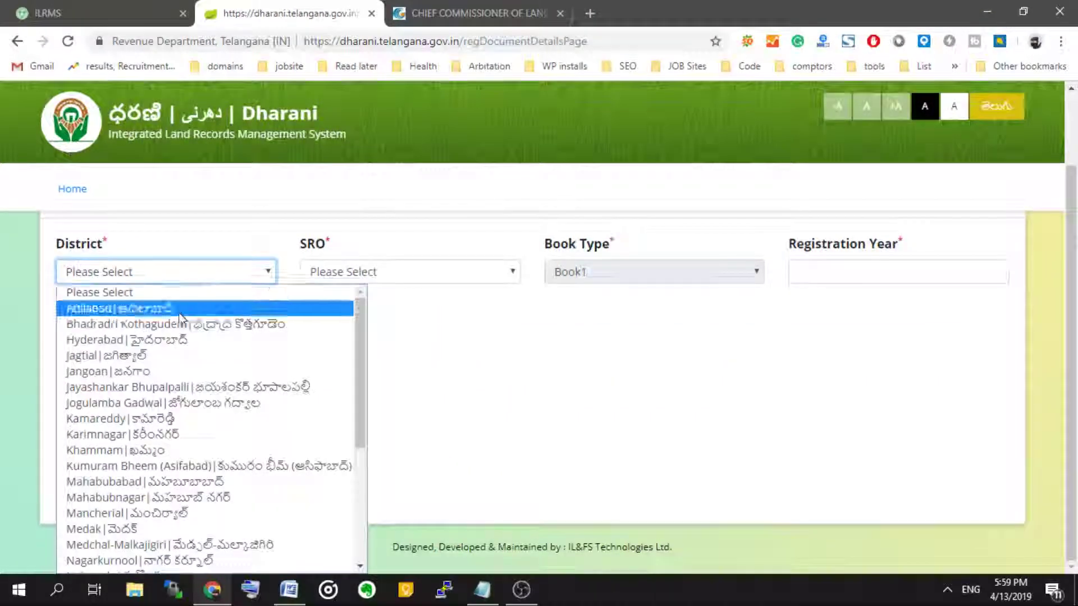
left_click(216, 308)
left_click(393, 275)
left_click(393, 272)
left_click(393, 272)
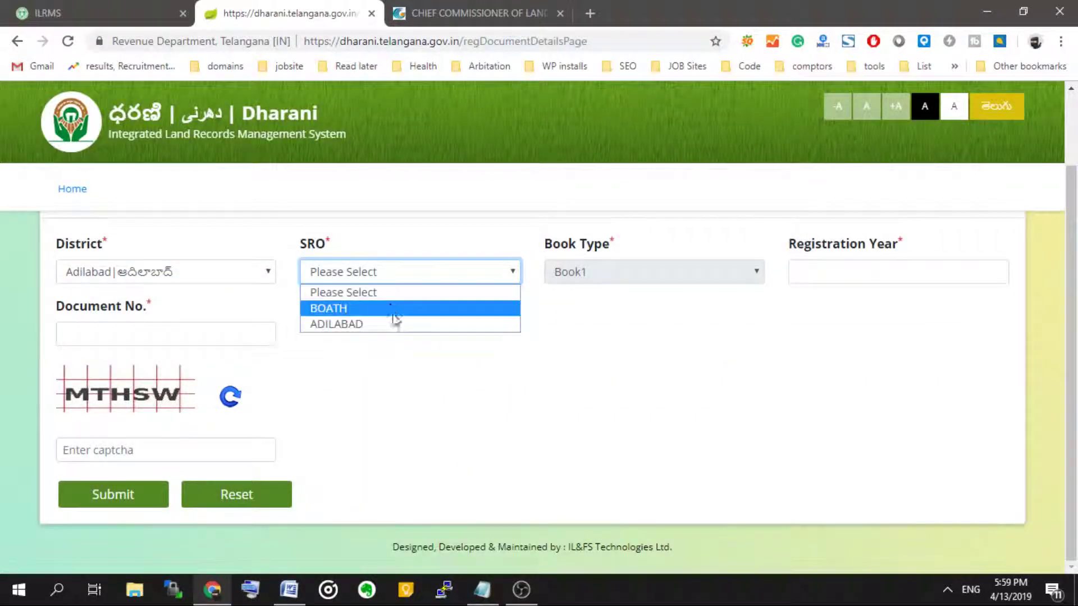
left_click(402, 324)
left_click(819, 273)
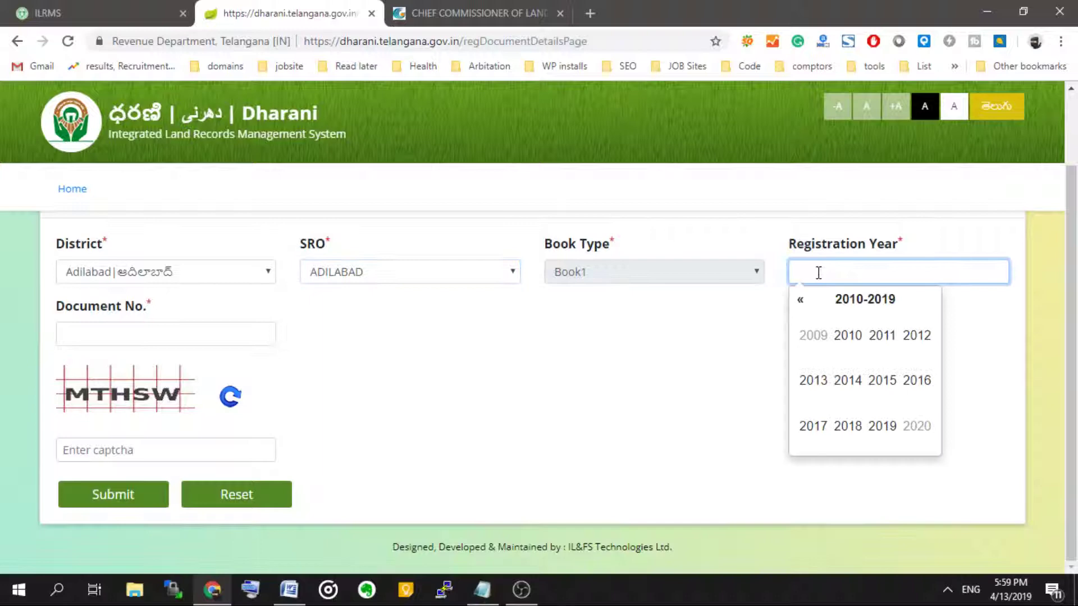
left_click(848, 336)
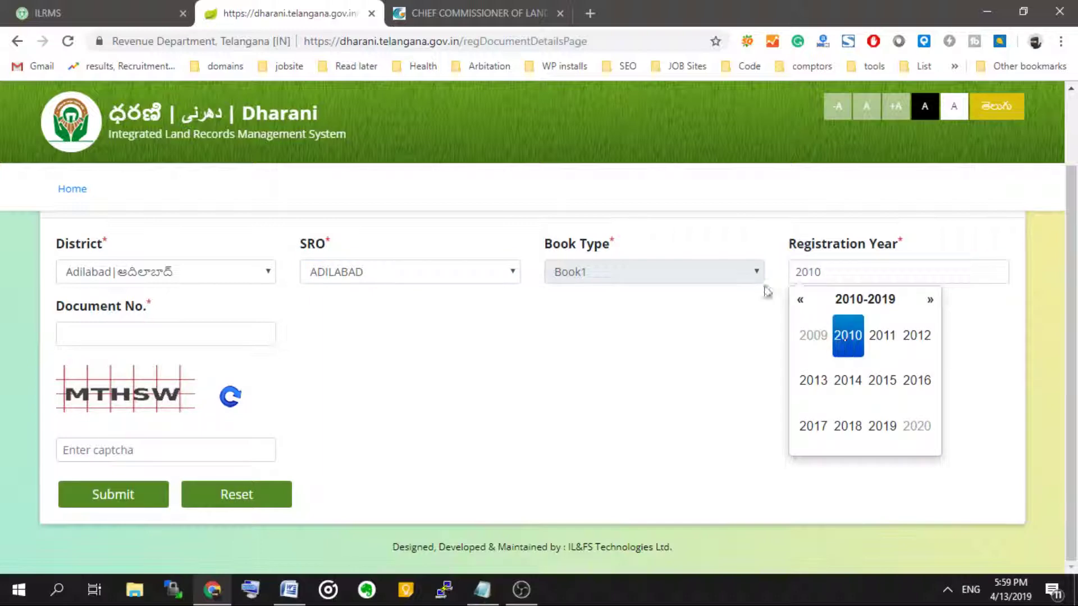
Step: Enter document number 2019//12345 and the displayed captcha, submit the search and dismiss the alert
left_click(131, 333)
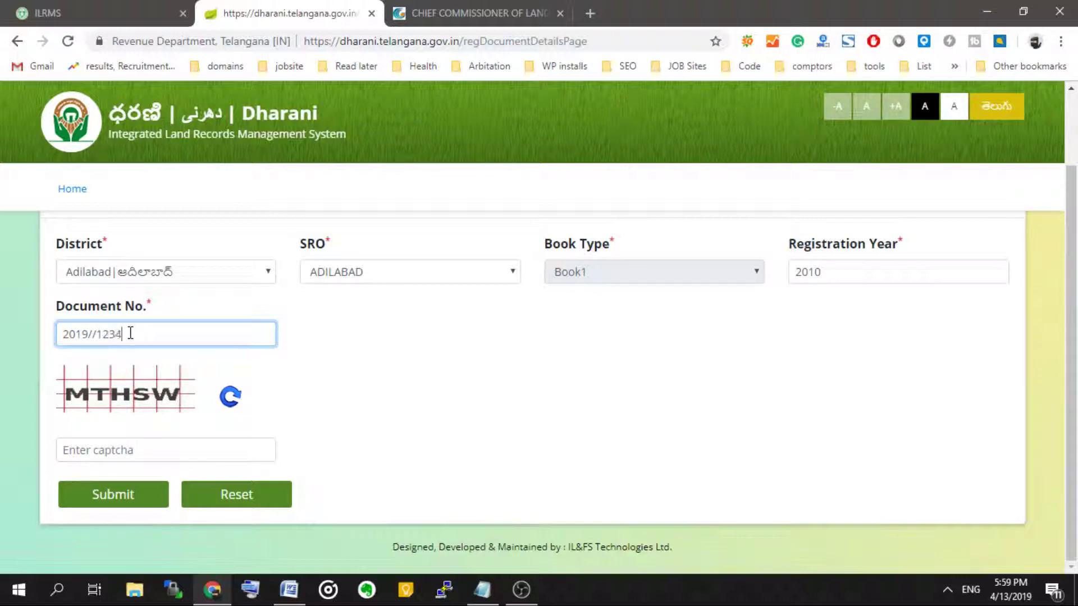
left_click(137, 450)
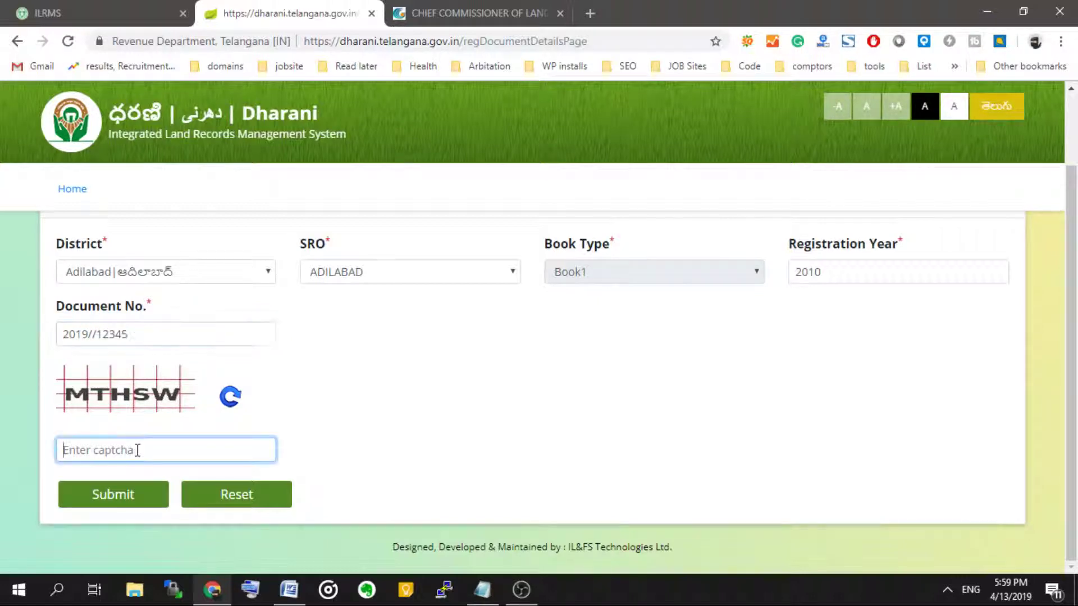
type("MTHSW")
left_click(138, 494)
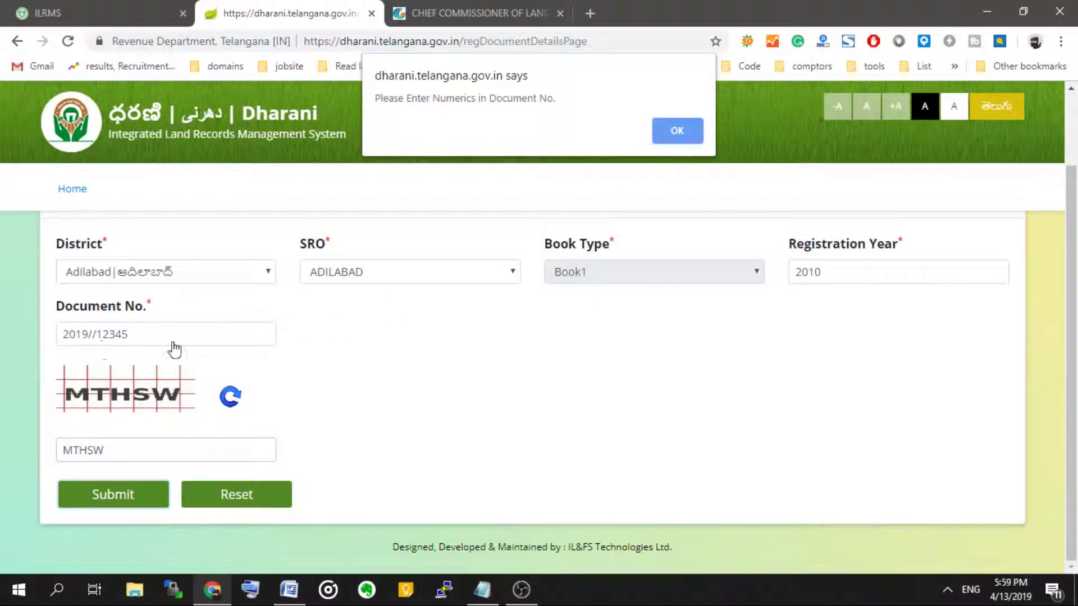
left_click(669, 136)
Step: Shorten the document number to 12345 and submit the registered document search again
left_click(78, 334)
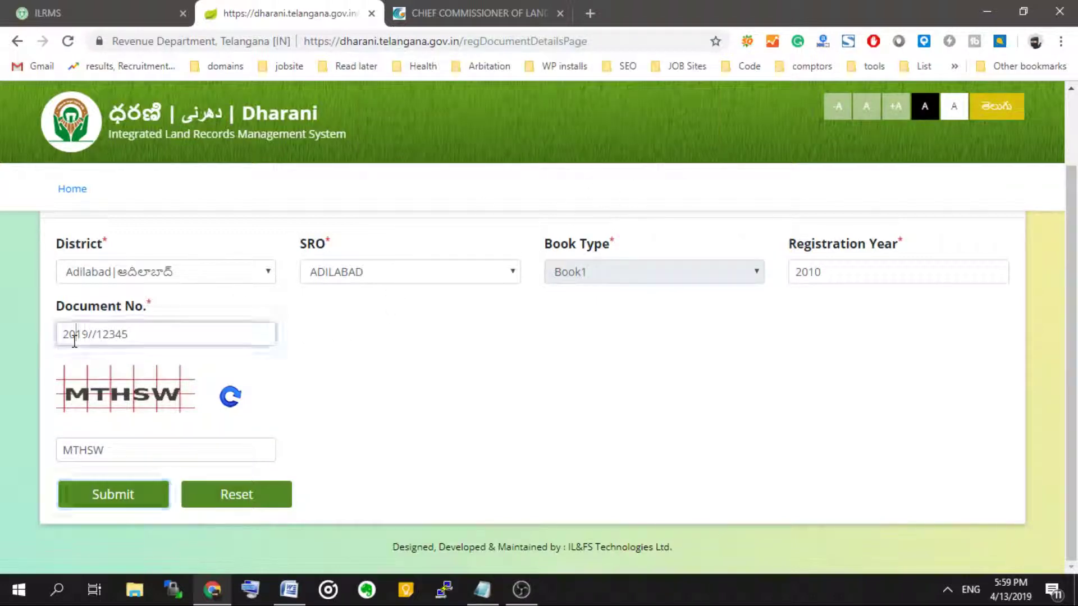
left_click_drag(97, 336, 60, 338)
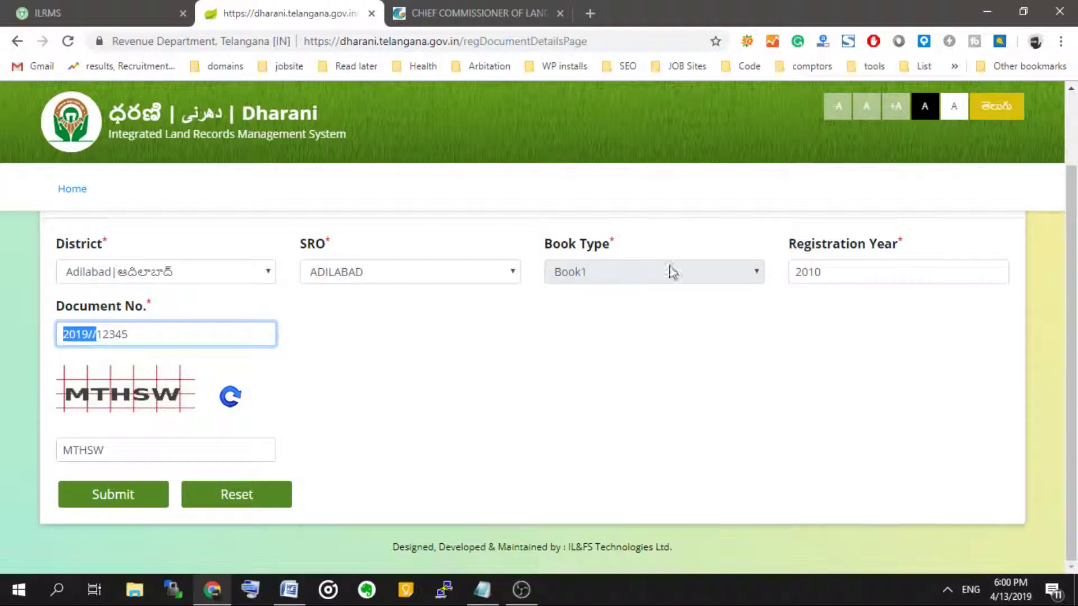
key("BackSpace")
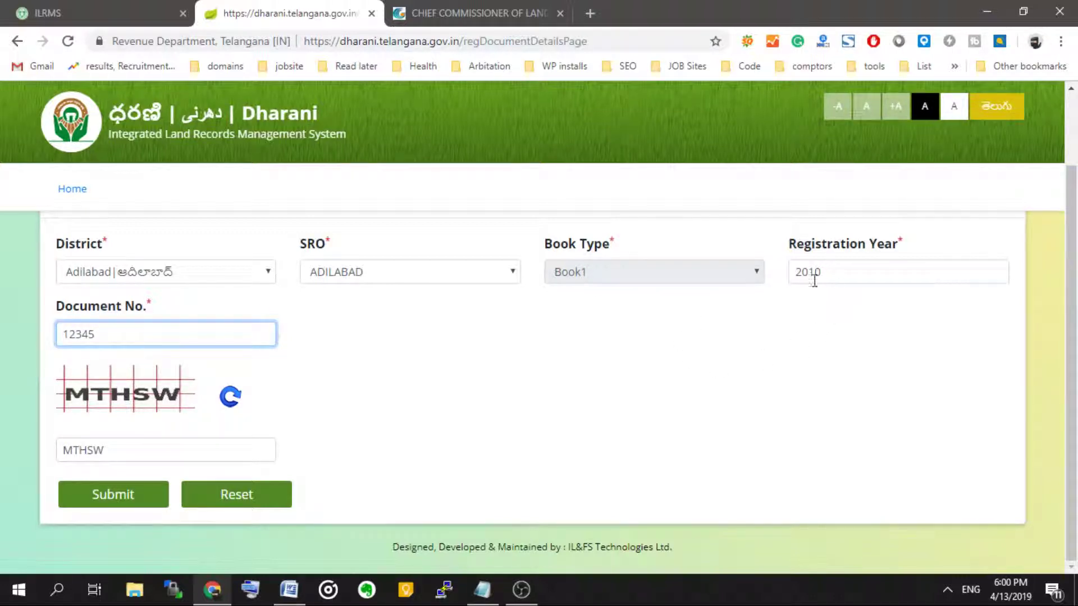
left_click(118, 488)
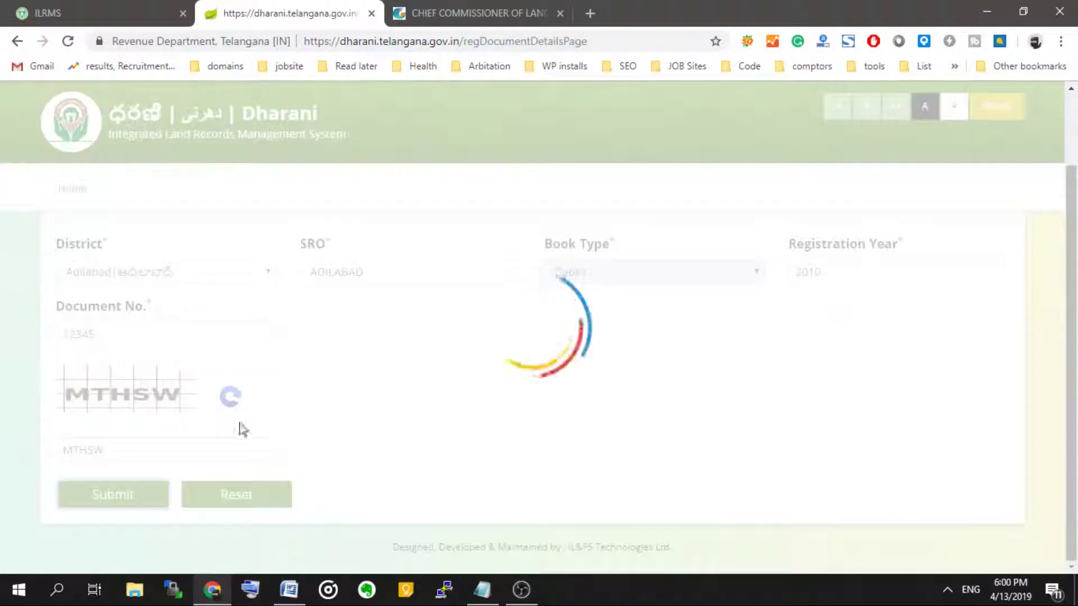
scroll(512, 354, "down", 1)
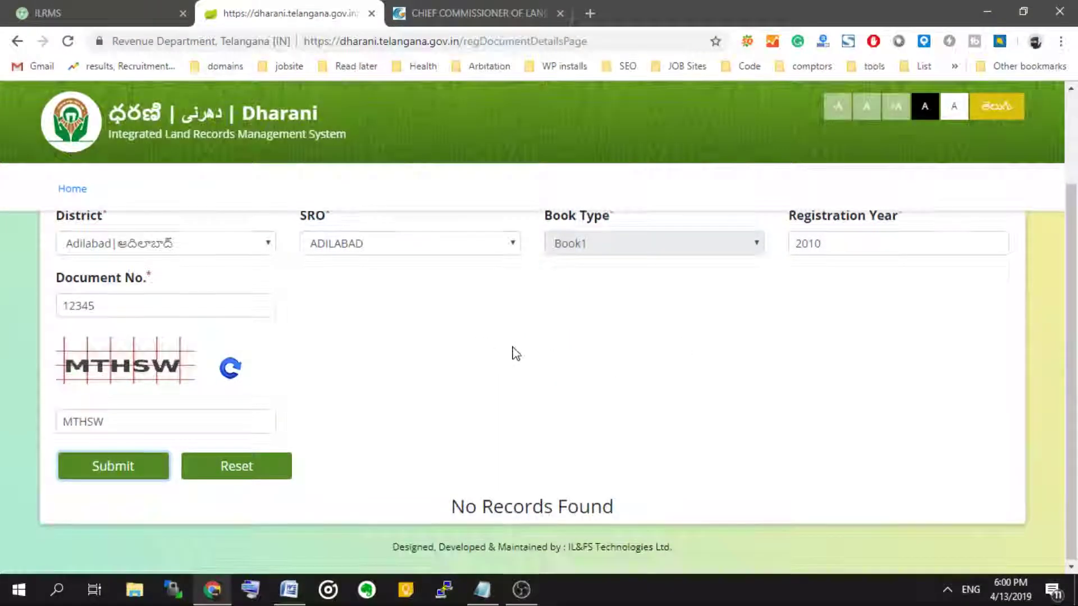
Step: Set the registration year to 2000 and resubmit the registered document search
scroll(243, 364, "up", 3)
left_click(867, 362)
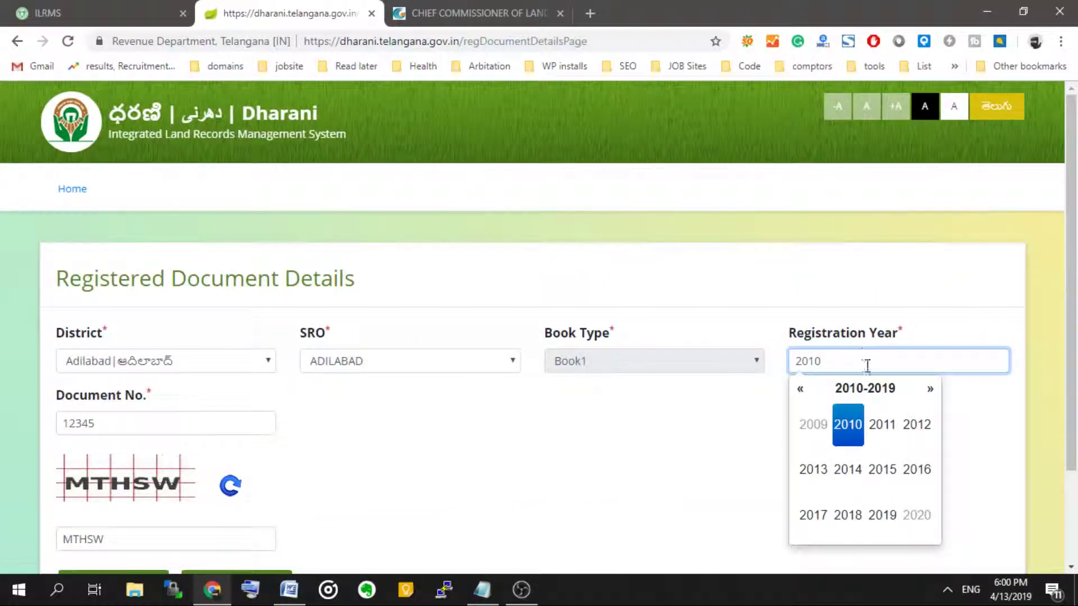
left_click(882, 424)
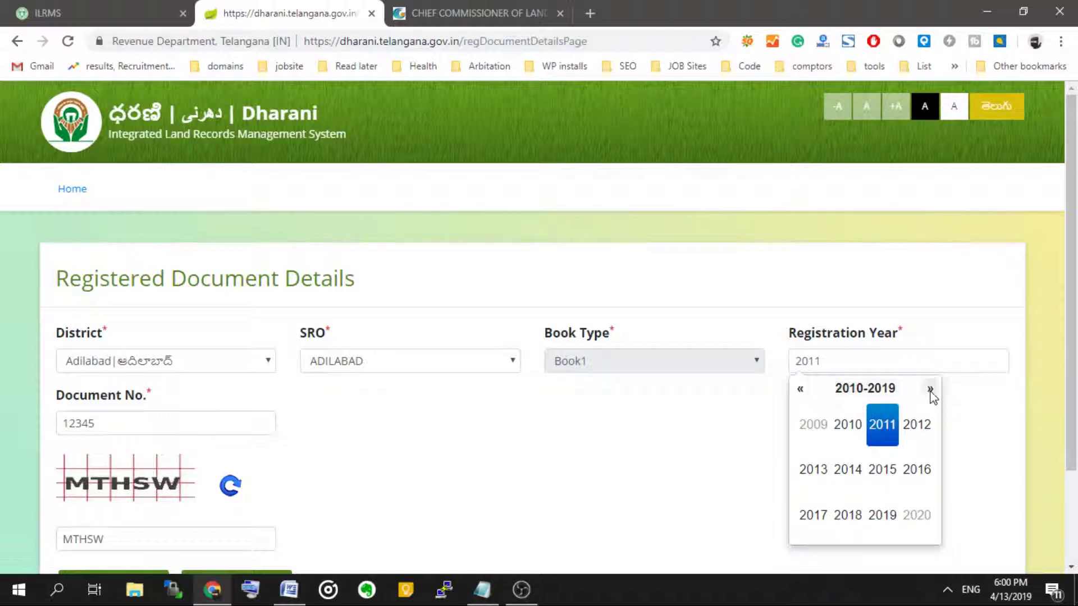
left_click(930, 389)
left_click(801, 388)
left_click(801, 388)
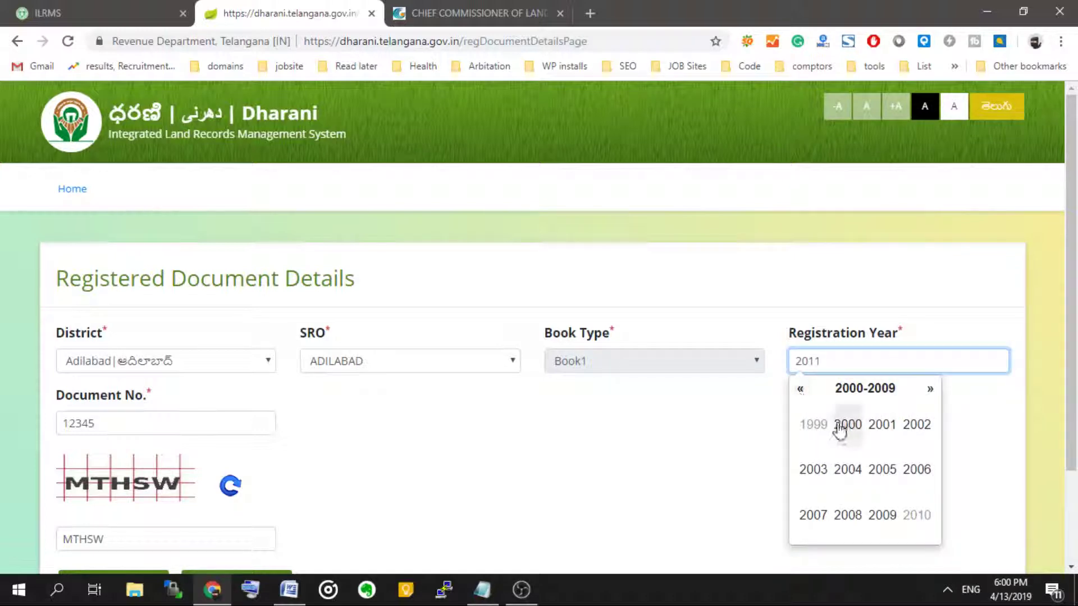
left_click(848, 424)
left_click(100, 416)
scroll(129, 444, "down", 2)
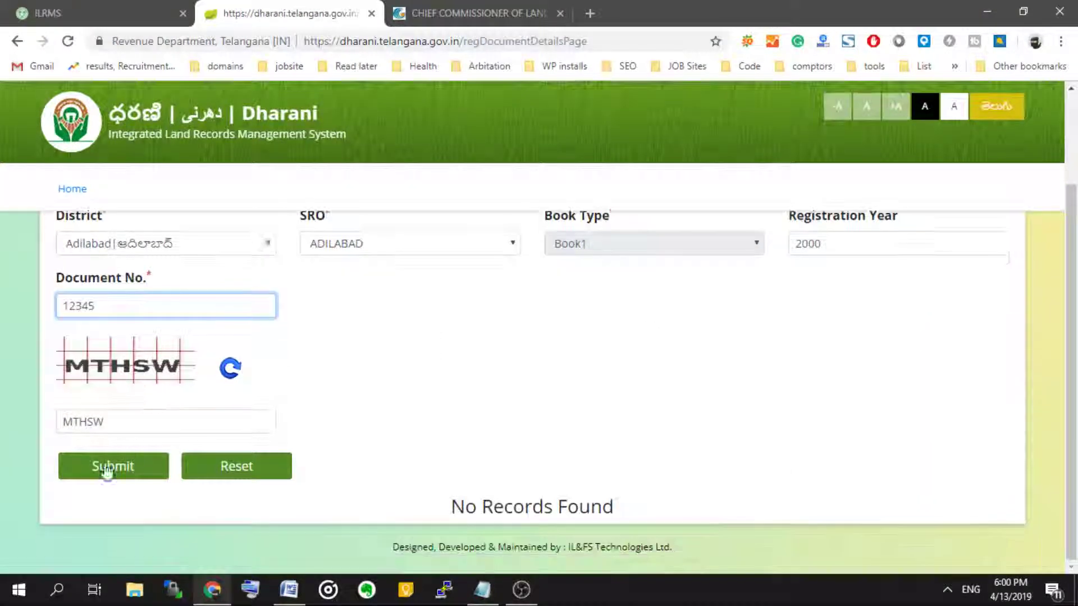
left_click(109, 464)
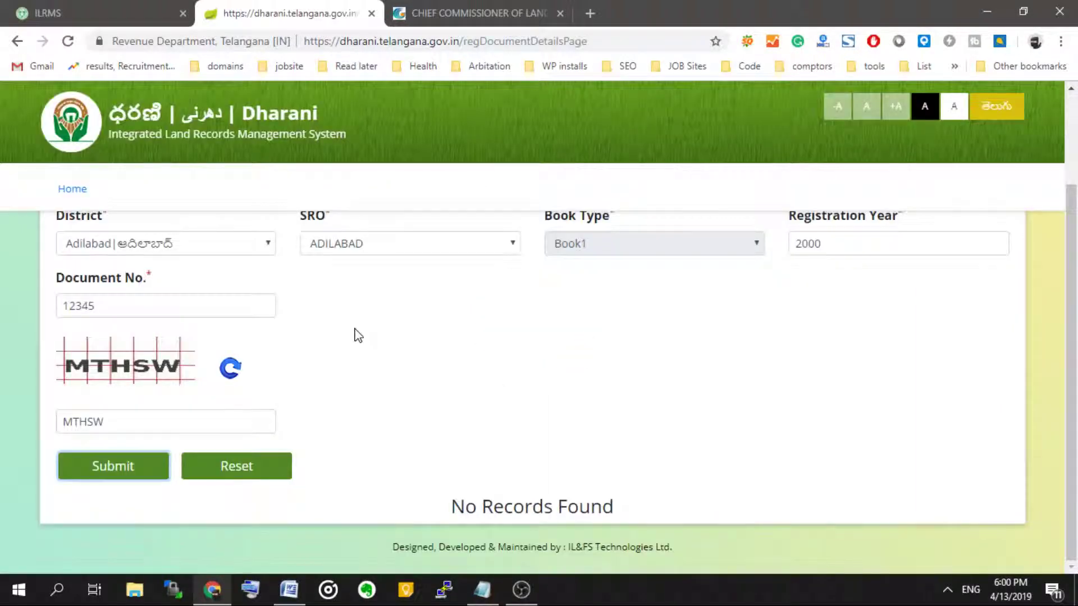
Step: Return to the Dharani home page and look through the service statistics carousel below the About Revenue Department section
scroll(435, 337, "up", 2)
left_click(70, 197)
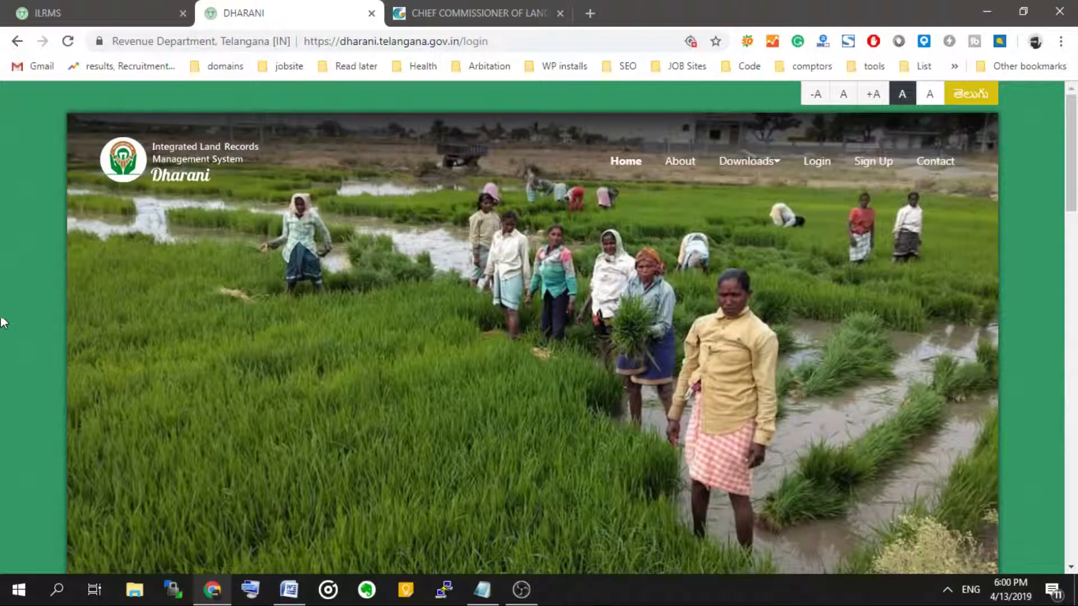
scroll(2, 314, "down", 10)
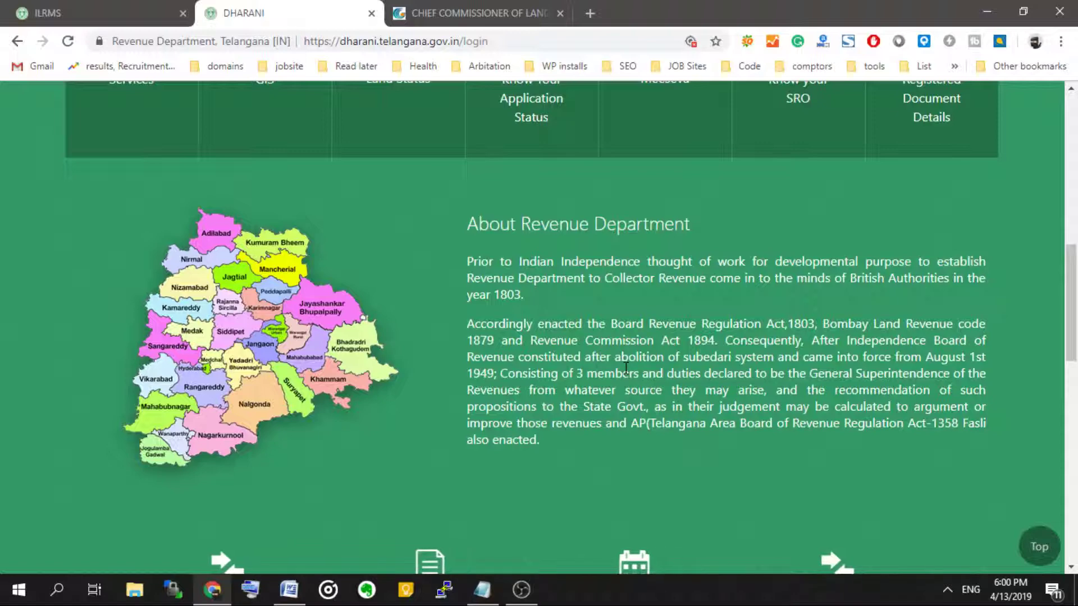
scroll(625, 369, "down", 5)
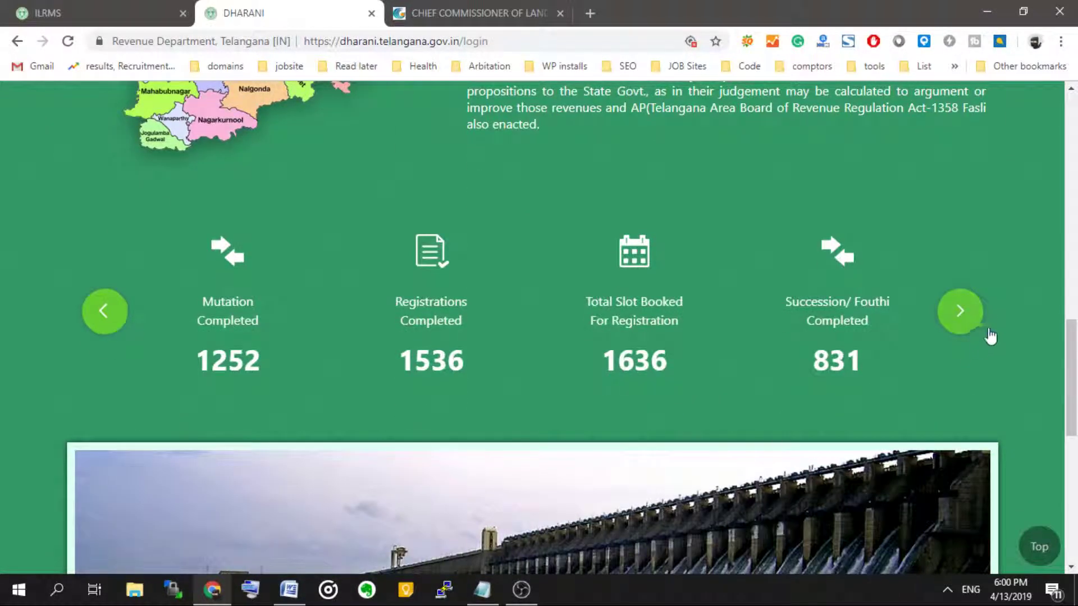
left_click(971, 324)
left_click(960, 312)
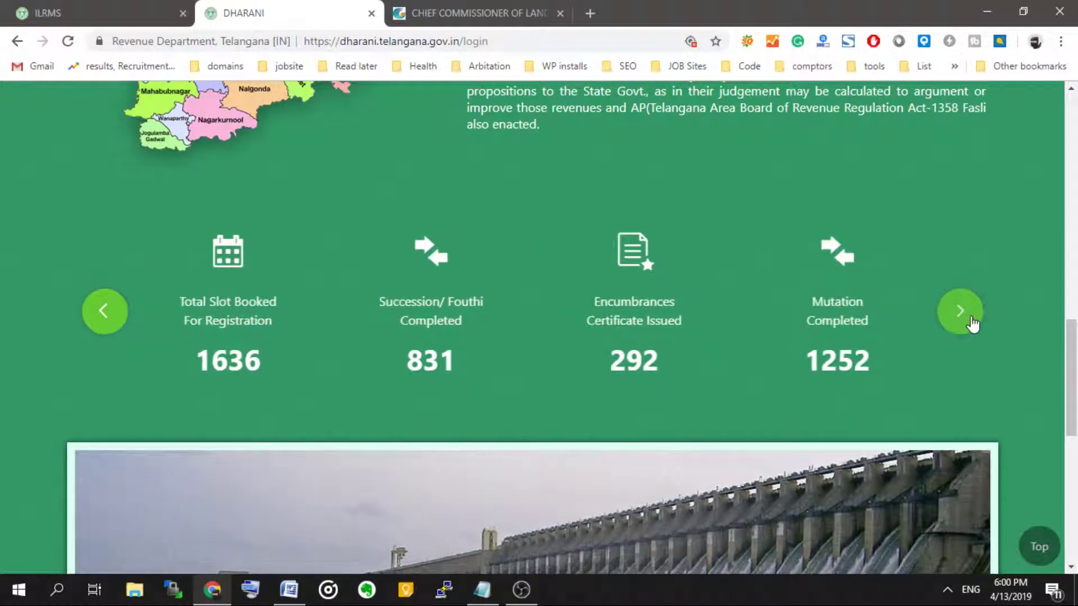
left_click(960, 311)
left_click(960, 312)
left_click(960, 312)
left_click(961, 312)
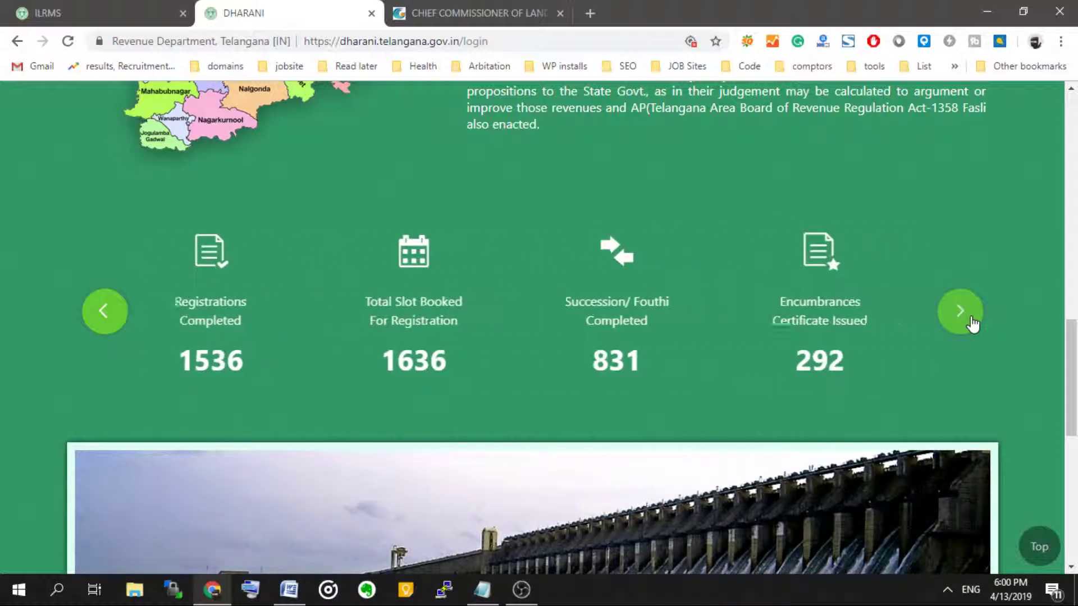
left_click(961, 312)
left_click(960, 312)
left_click(960, 311)
left_click(960, 311)
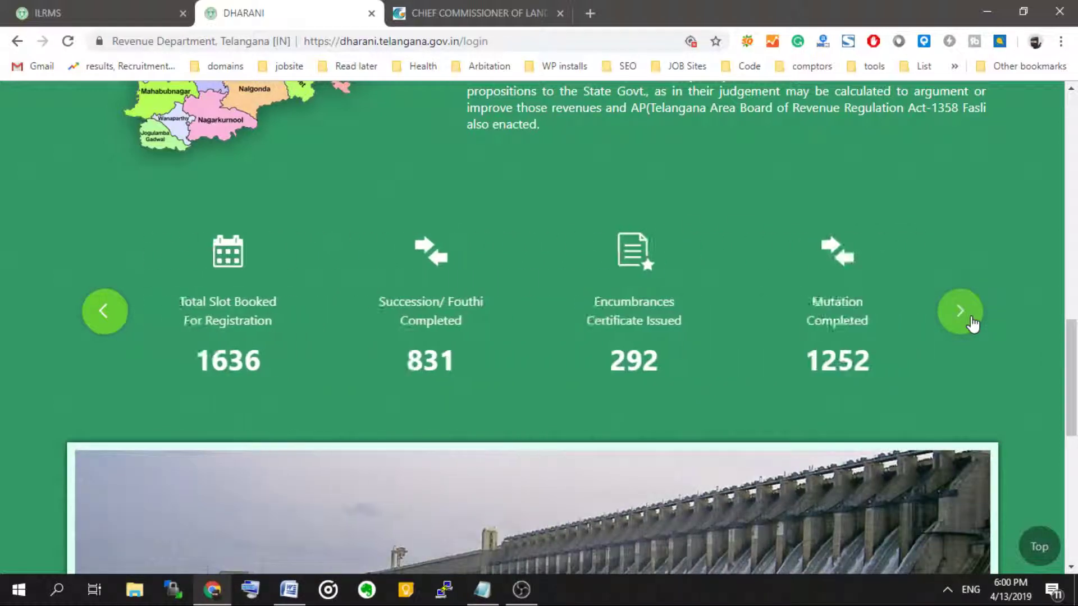
left_click(960, 312)
left_click(960, 312)
left_click(960, 312)
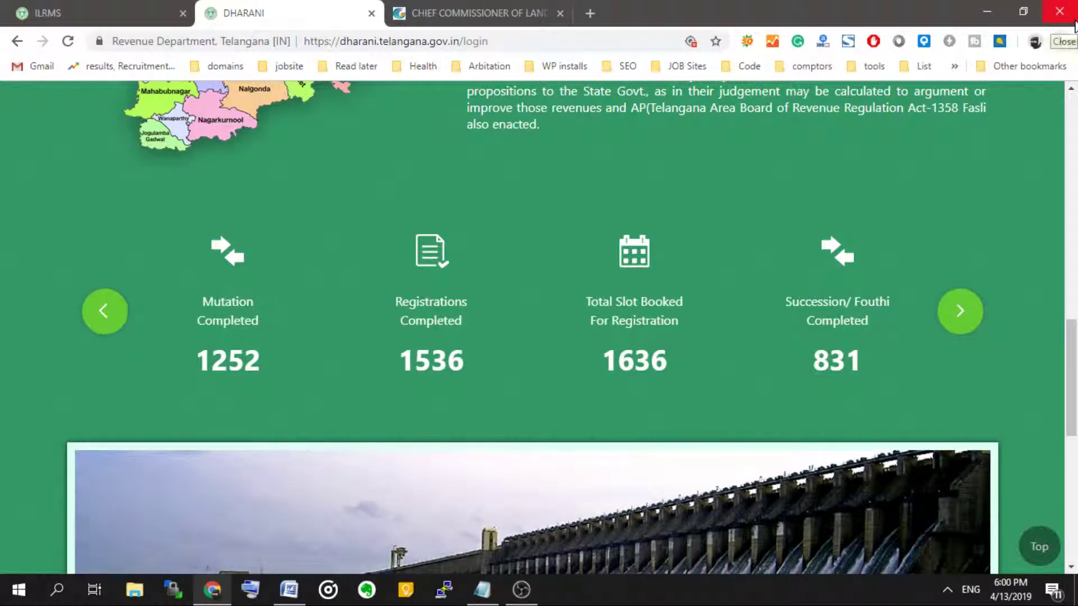
left_click(947, 589)
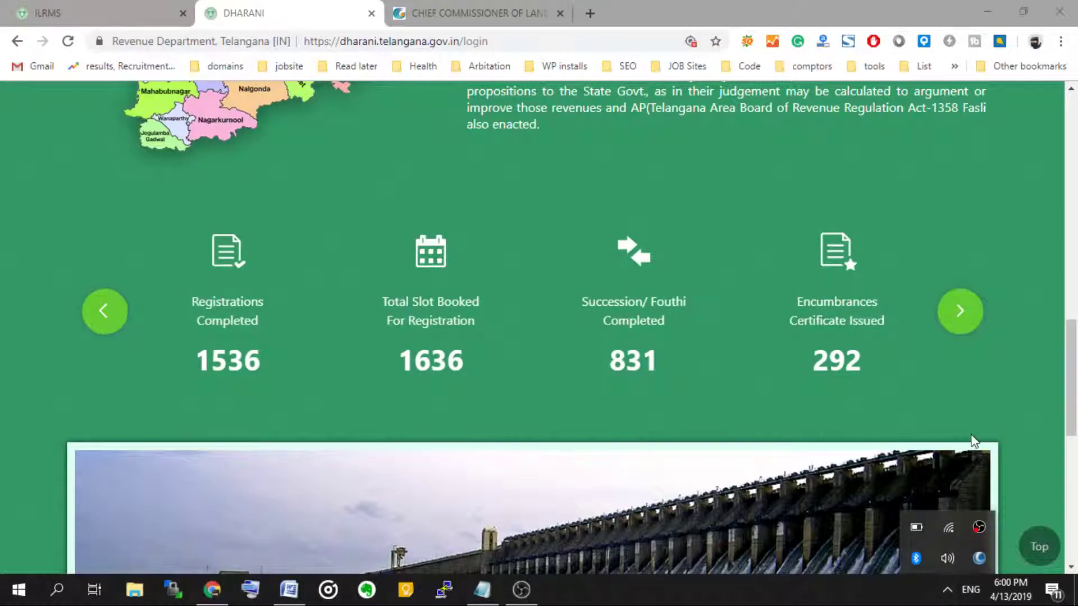